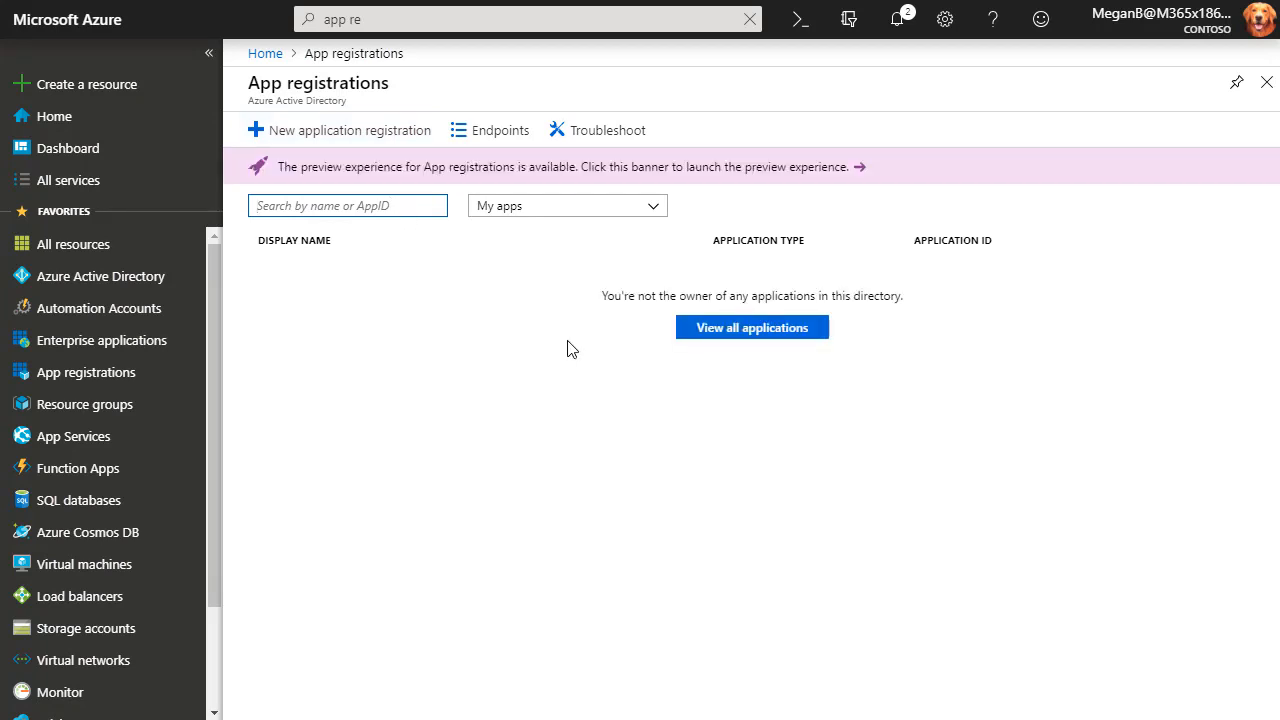
pyautogui.click(308, 140)
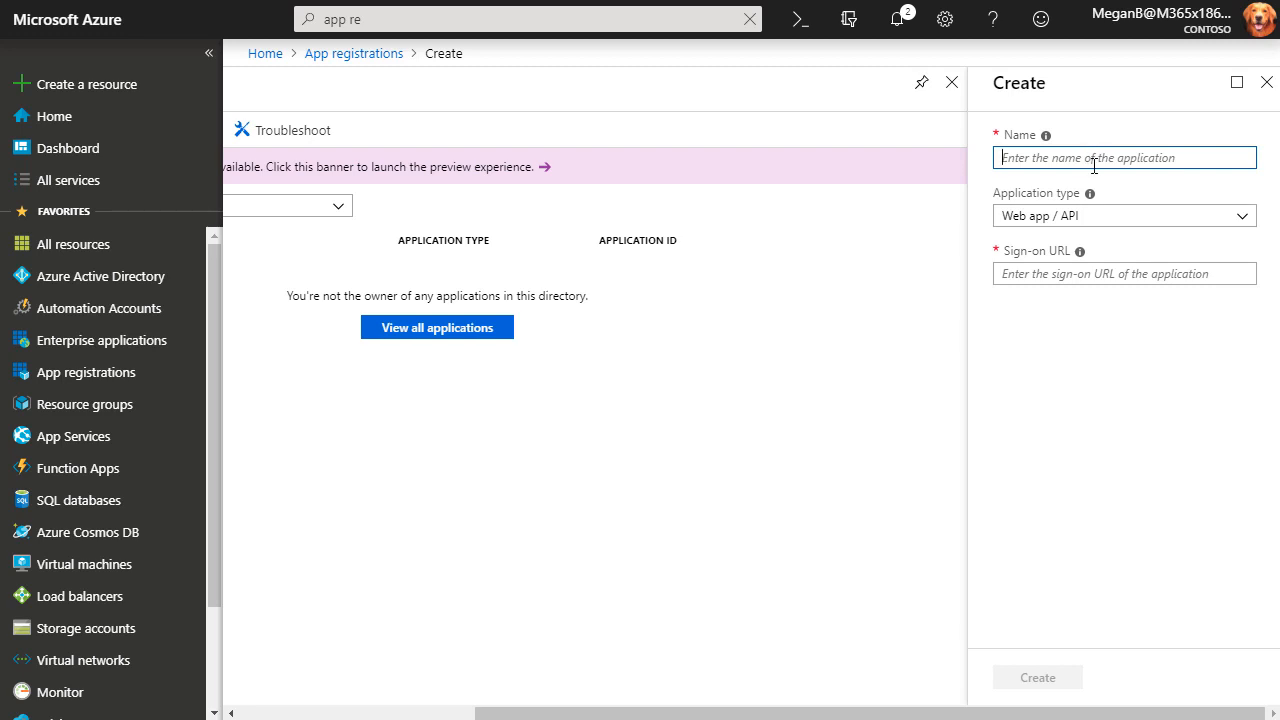
pyautogui.write('Flo')
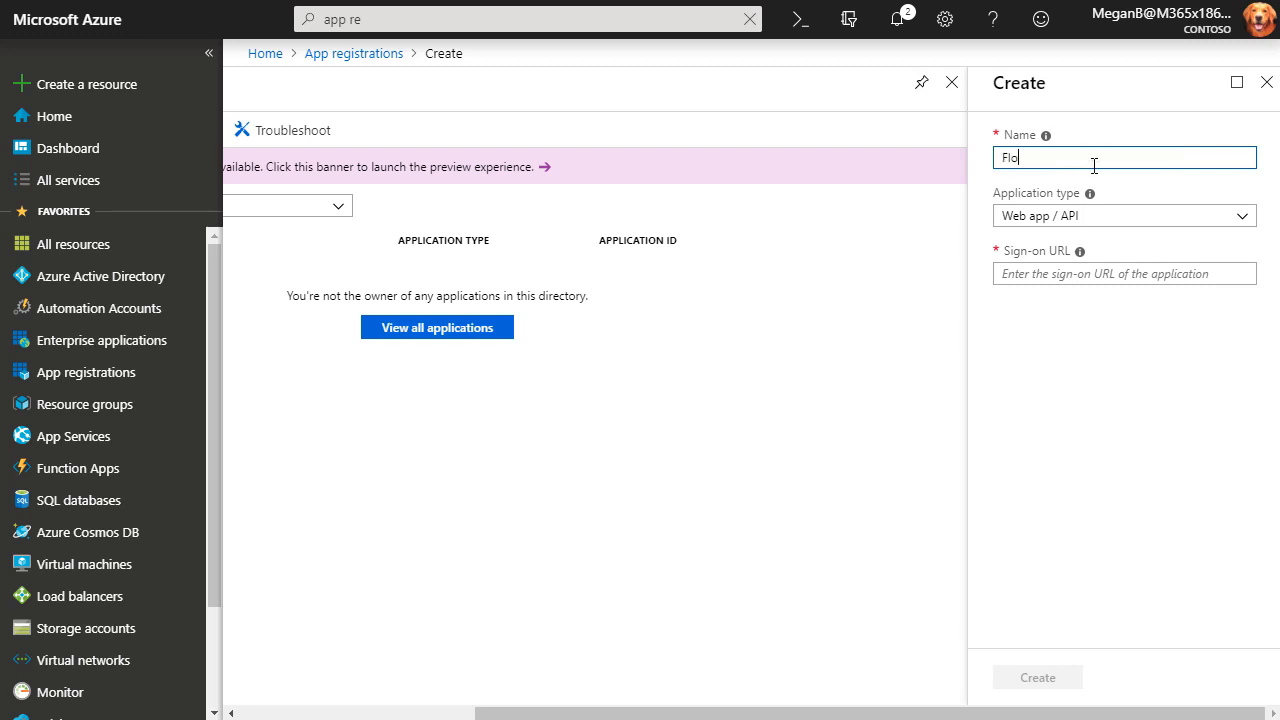
pyautogui.write('w Delta Query Video')
pyautogui.click(1062, 280)
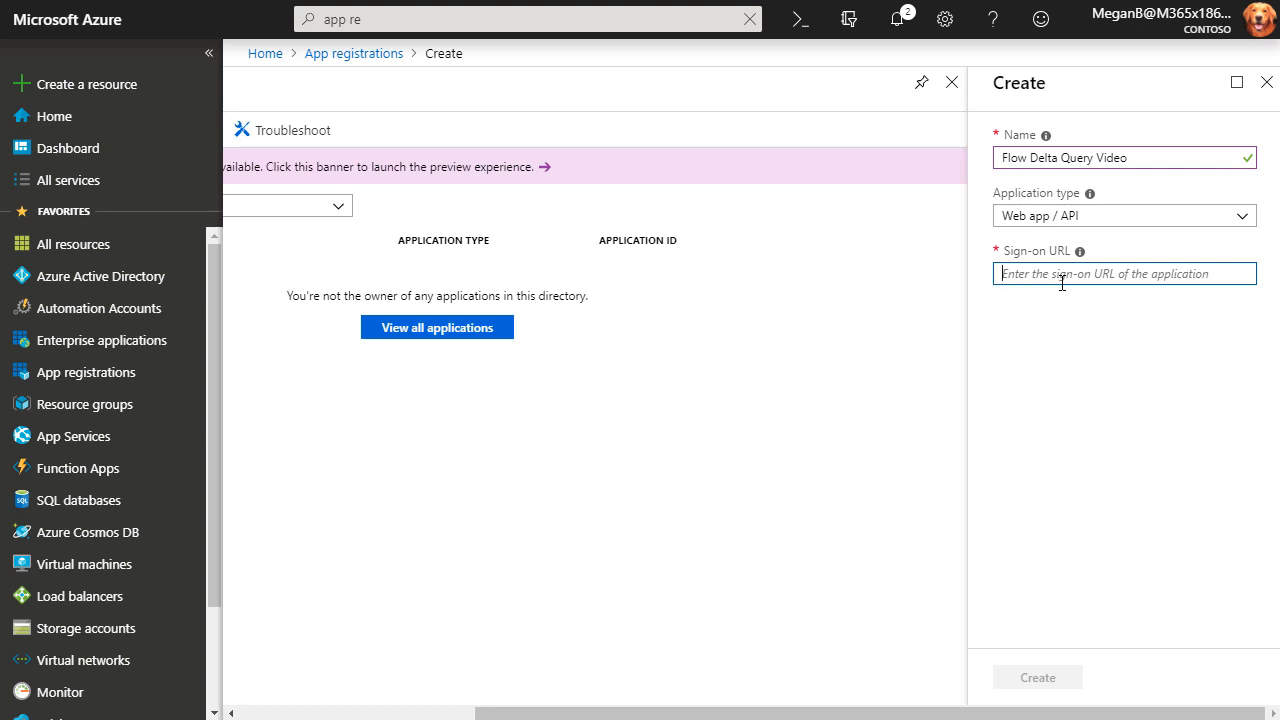
pyautogui.write('h')
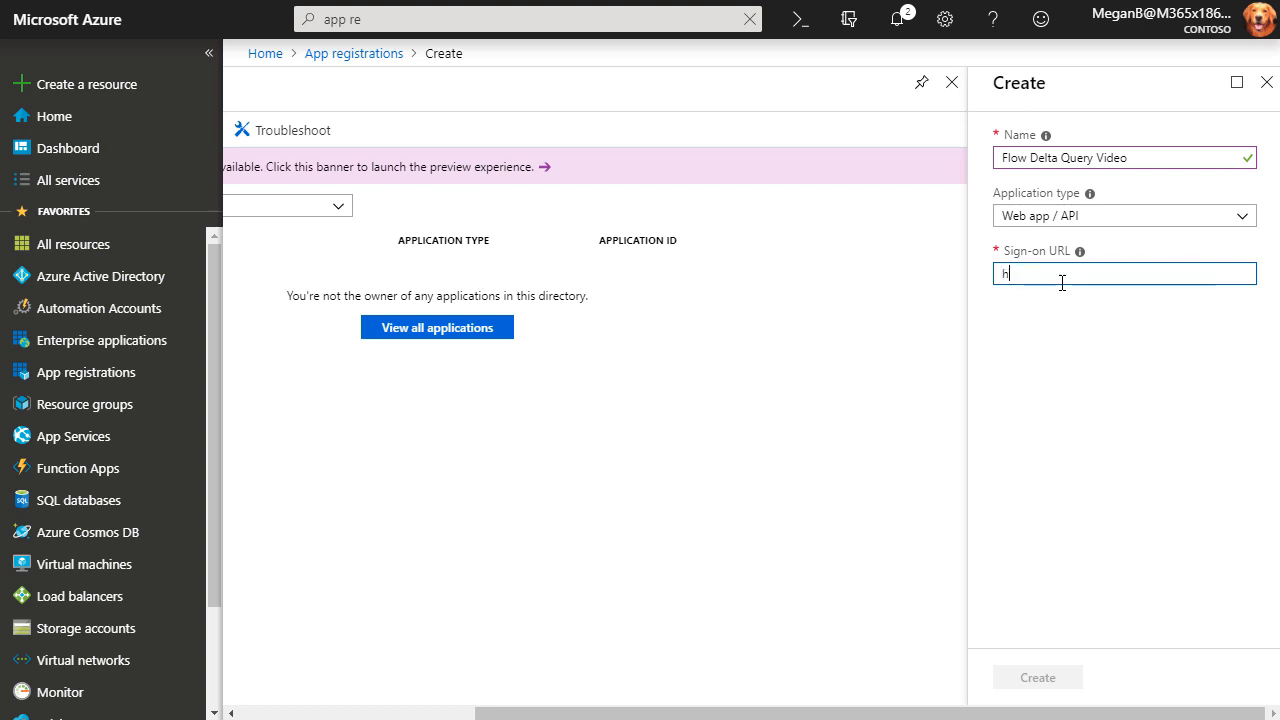
pyautogui.write('ttps://localhost/flowdelta')
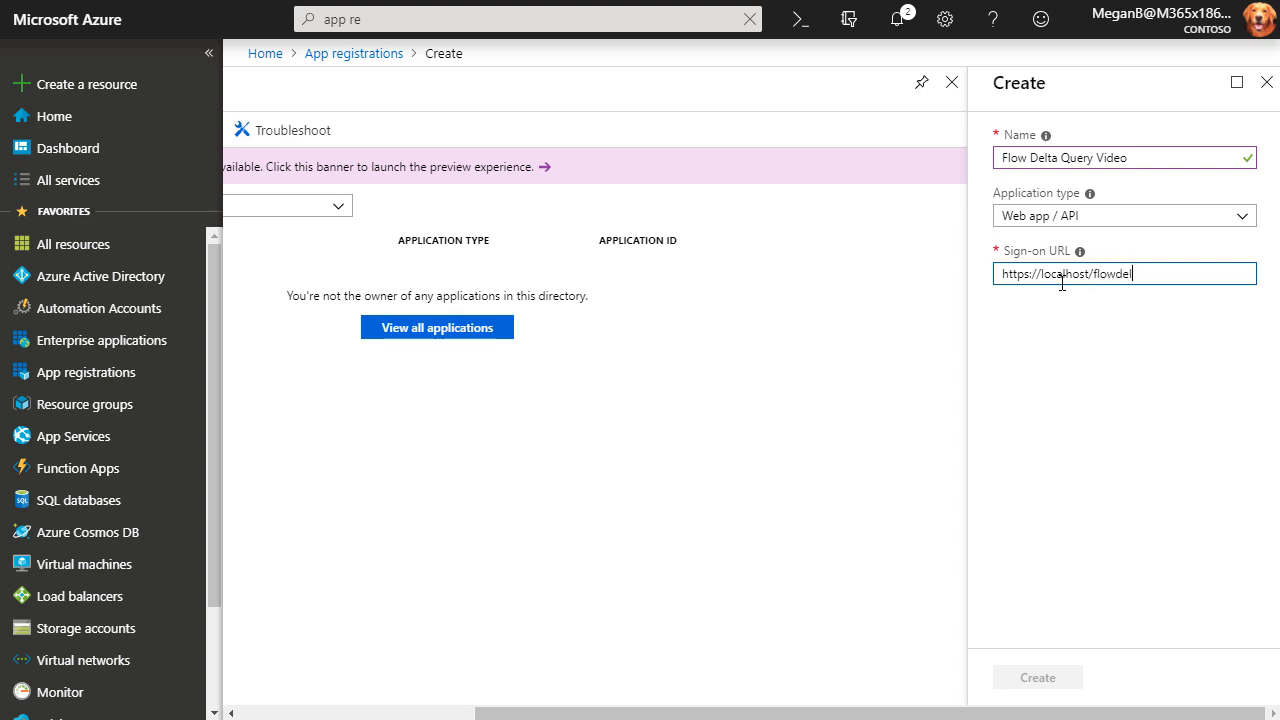
pyautogui.write('query')
pyautogui.hotkey('ctrl', 'a')
pyautogui.hotkey('ctrl', 'c')
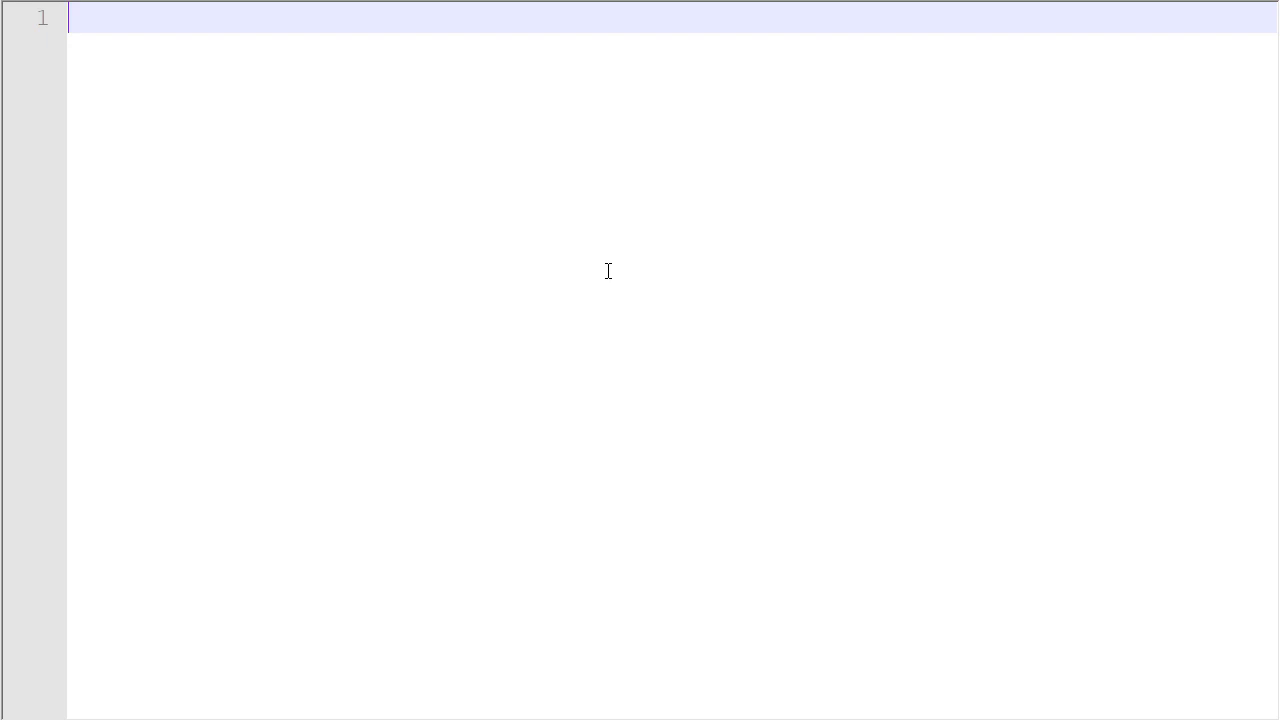
pyautogui.write('URL:')
pyautogui.hotkey('ctrl', 'v')
pyautogui.press('Return')
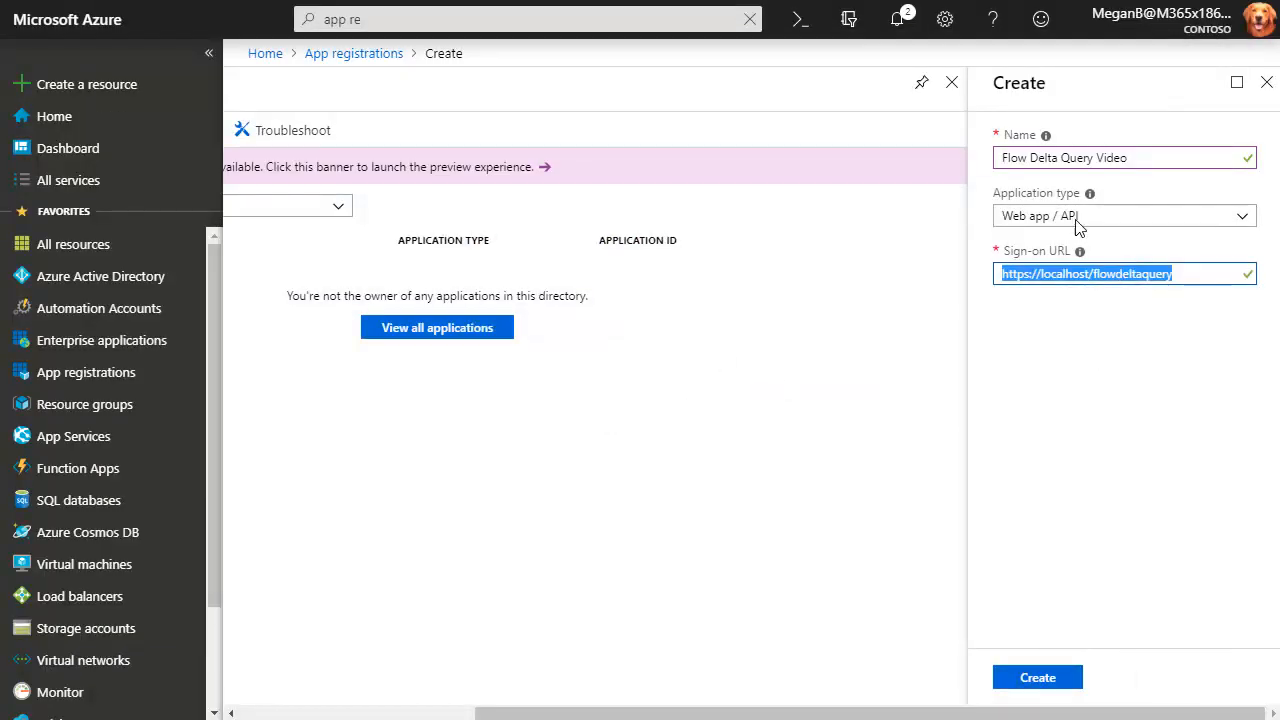
# Create the registration, then copy the new app's Application ID from its blade.
pyautogui.click(1037, 690)
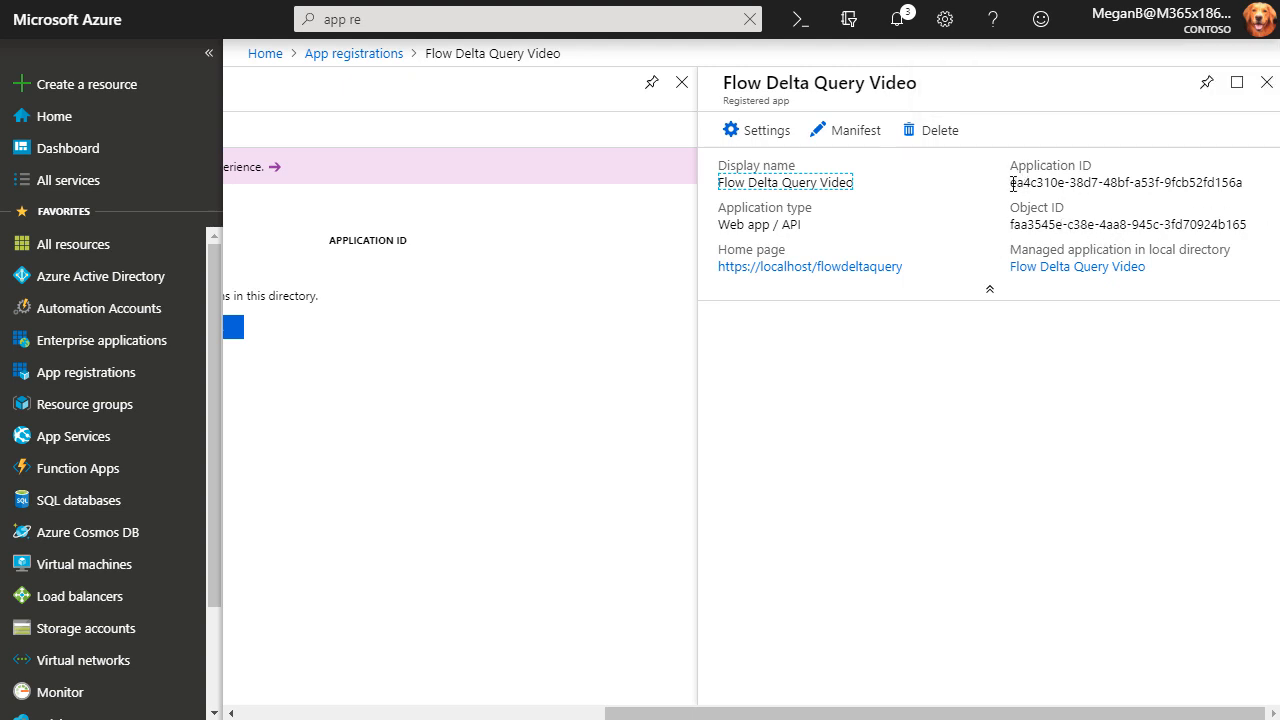
pyautogui.moveTo(1012, 185); pyautogui.dragTo(1234, 202)
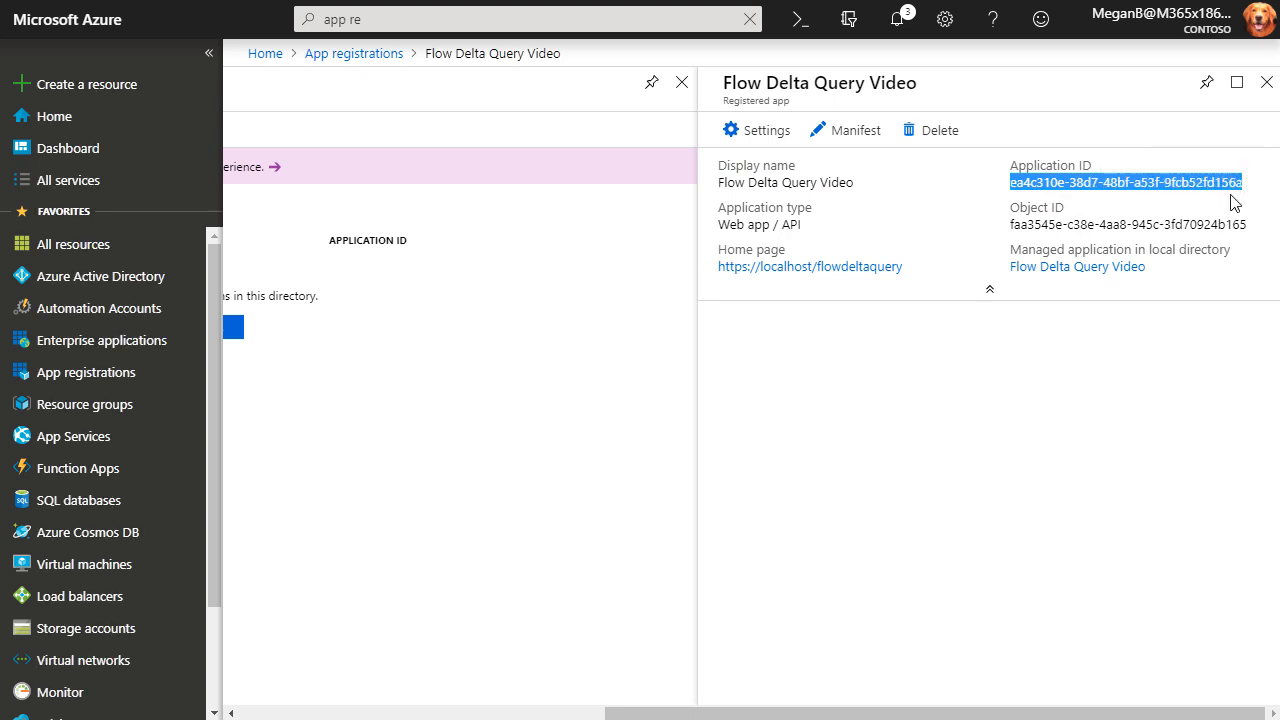
pyautogui.click(1087, 354)
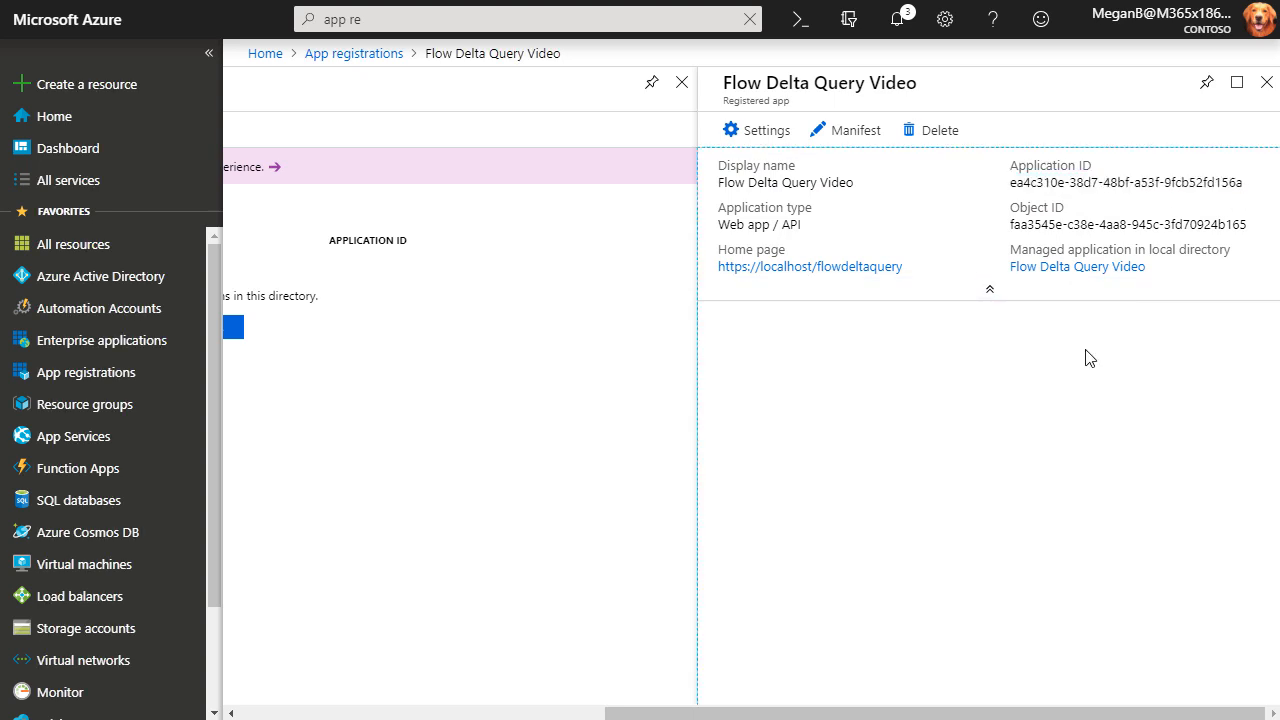
pyautogui.click(1252, 184)
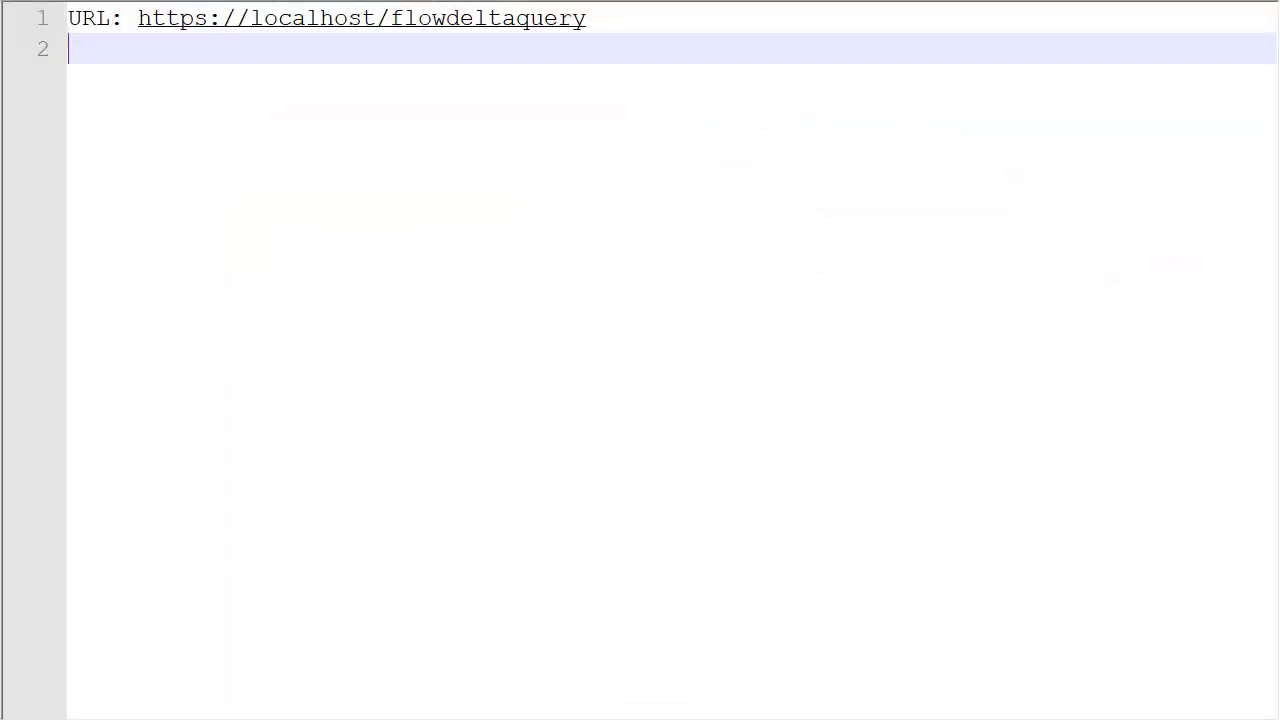
# Add an 'App ID:' line with the pasted Application ID below the URL.
pyautogui.write('App ID:')
pyautogui.hotkey('ctrl', 'v')
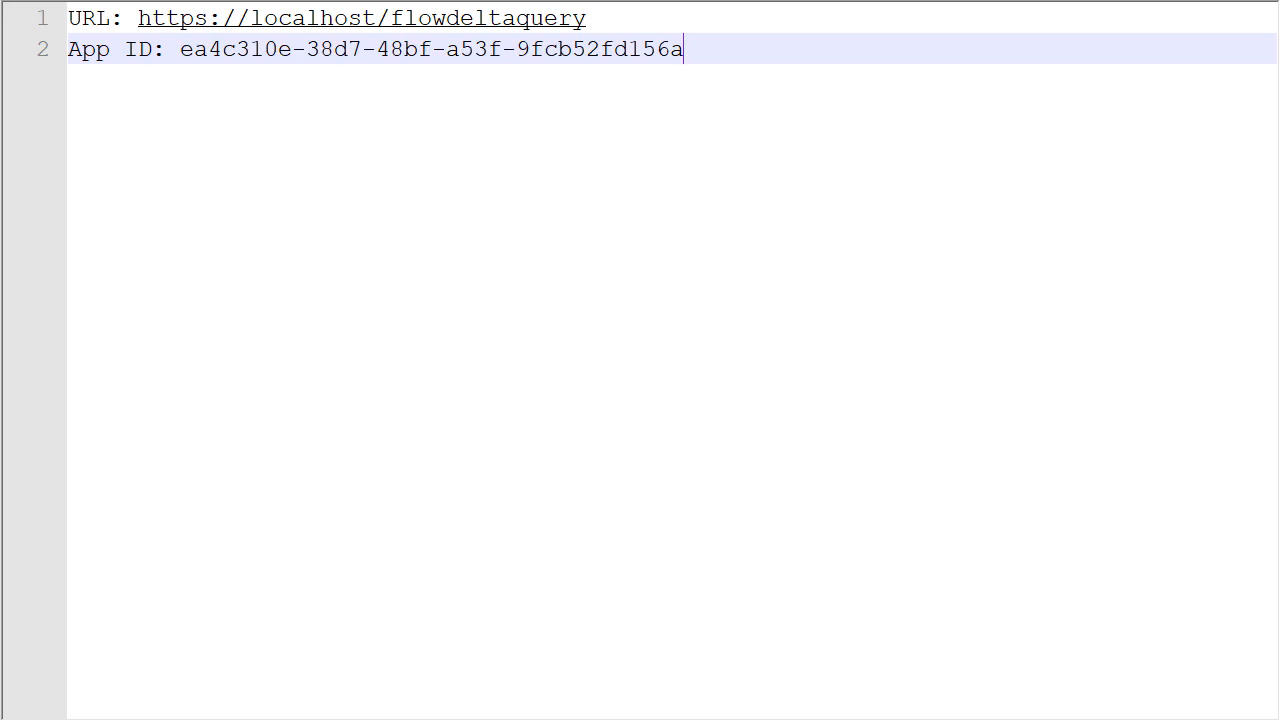
pyautogui.press('Return')
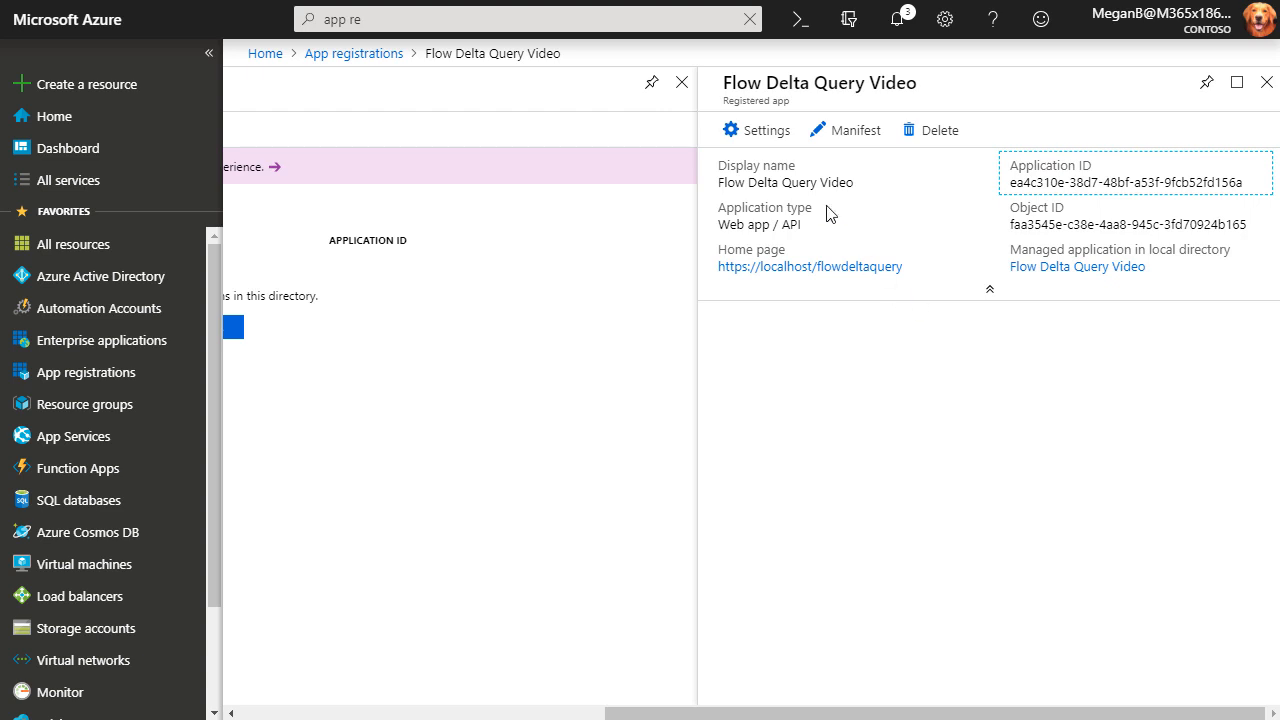
# Under Settings > Required permissions, add API access and choose Microsoft Graph as the API.
pyautogui.click(757, 133)
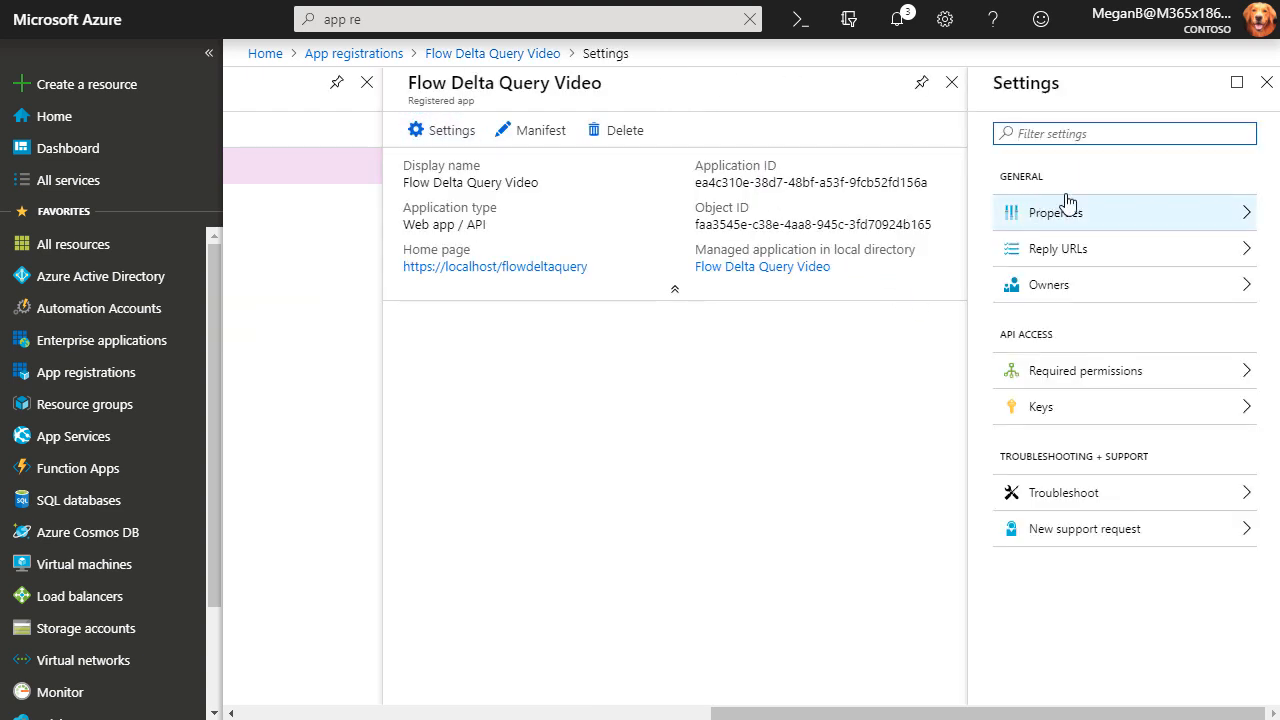
pyautogui.click(1058, 383)
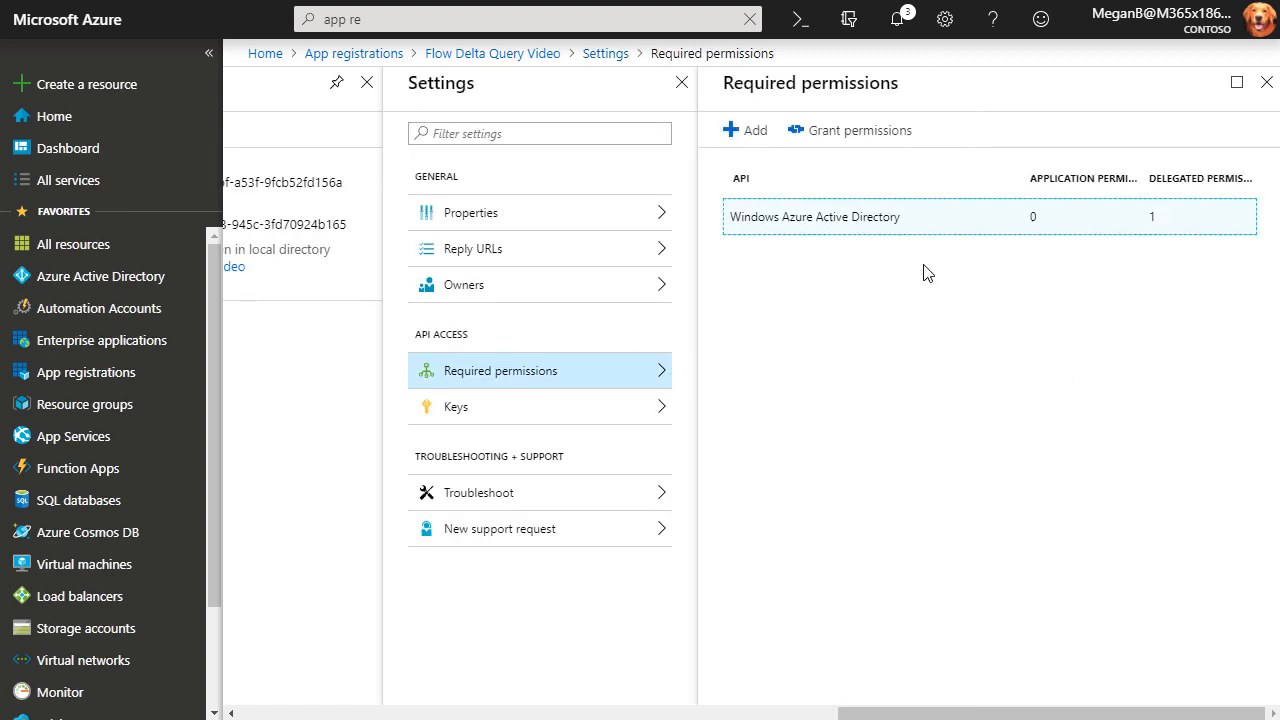
pyautogui.click(752, 137)
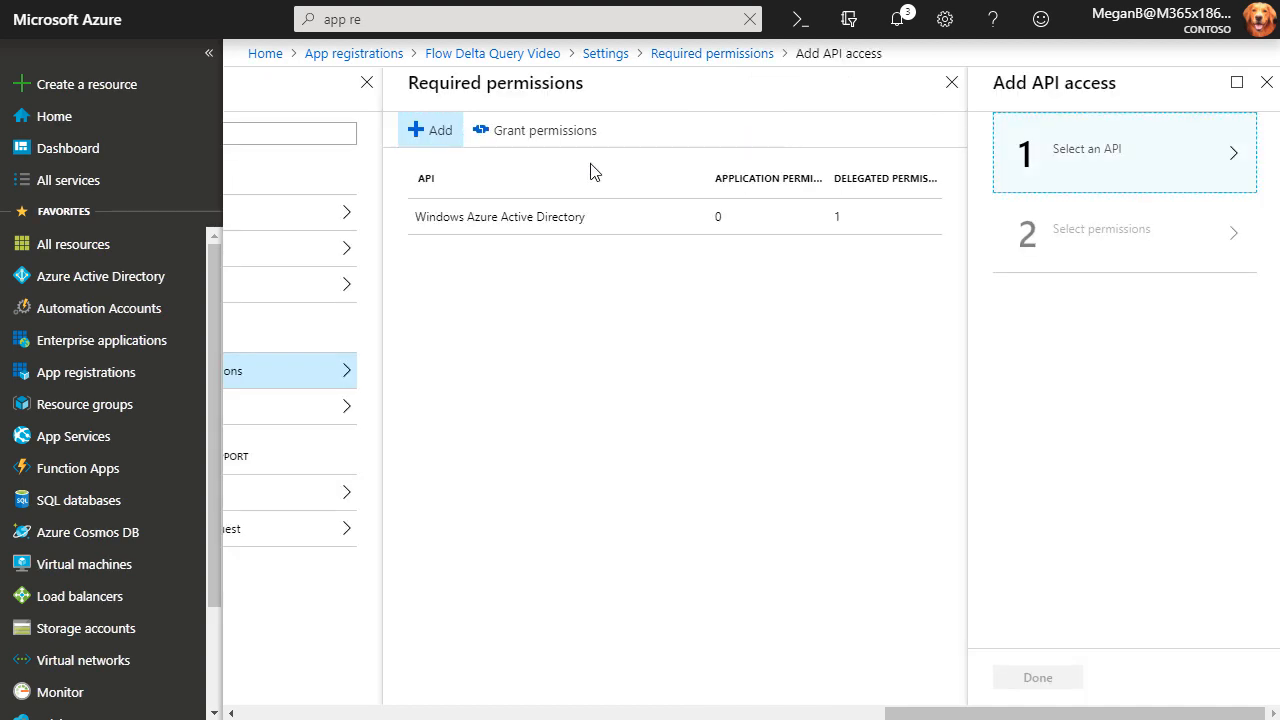
pyautogui.click(1085, 147)
pyautogui.click(1085, 154)
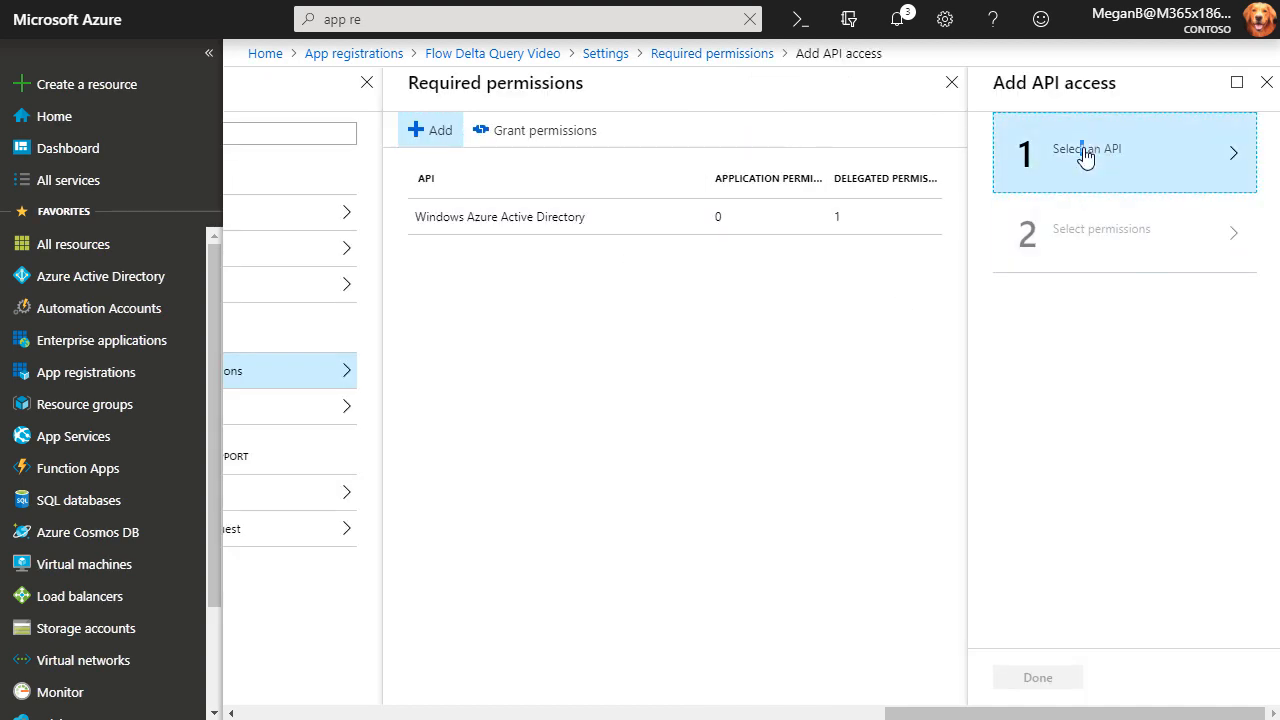
pyautogui.click(1235, 160)
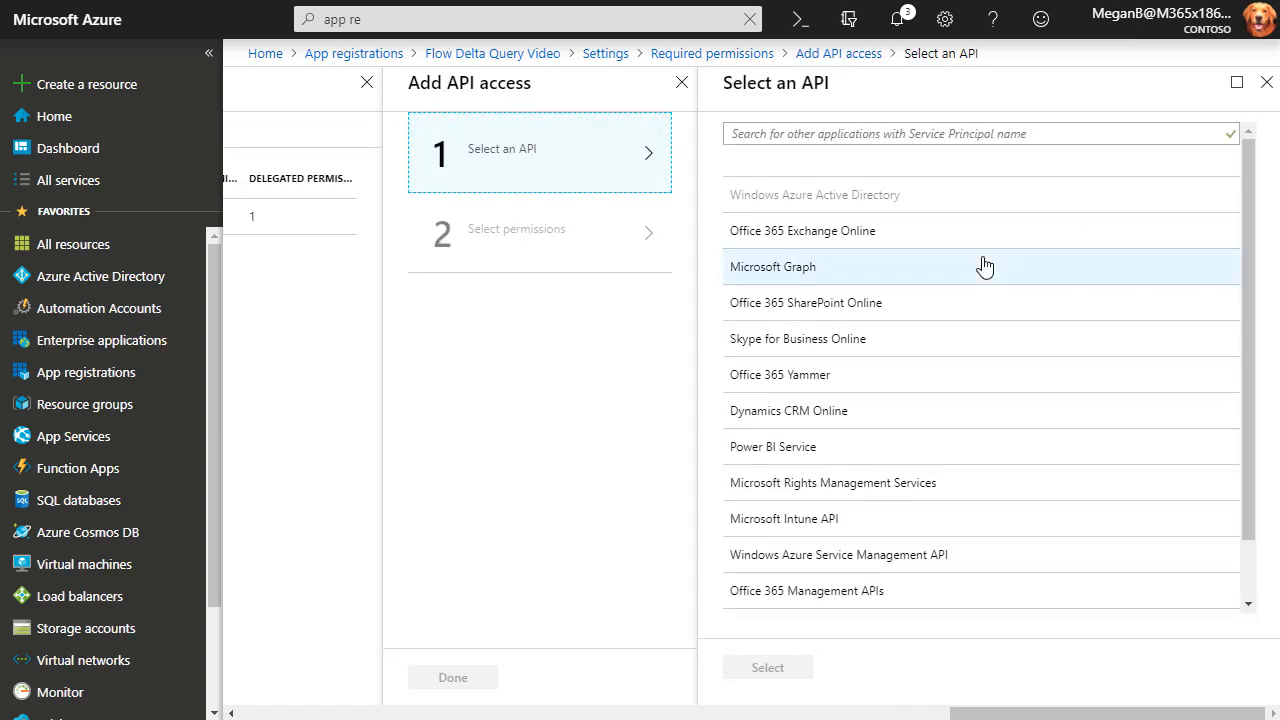
pyautogui.click(778, 268)
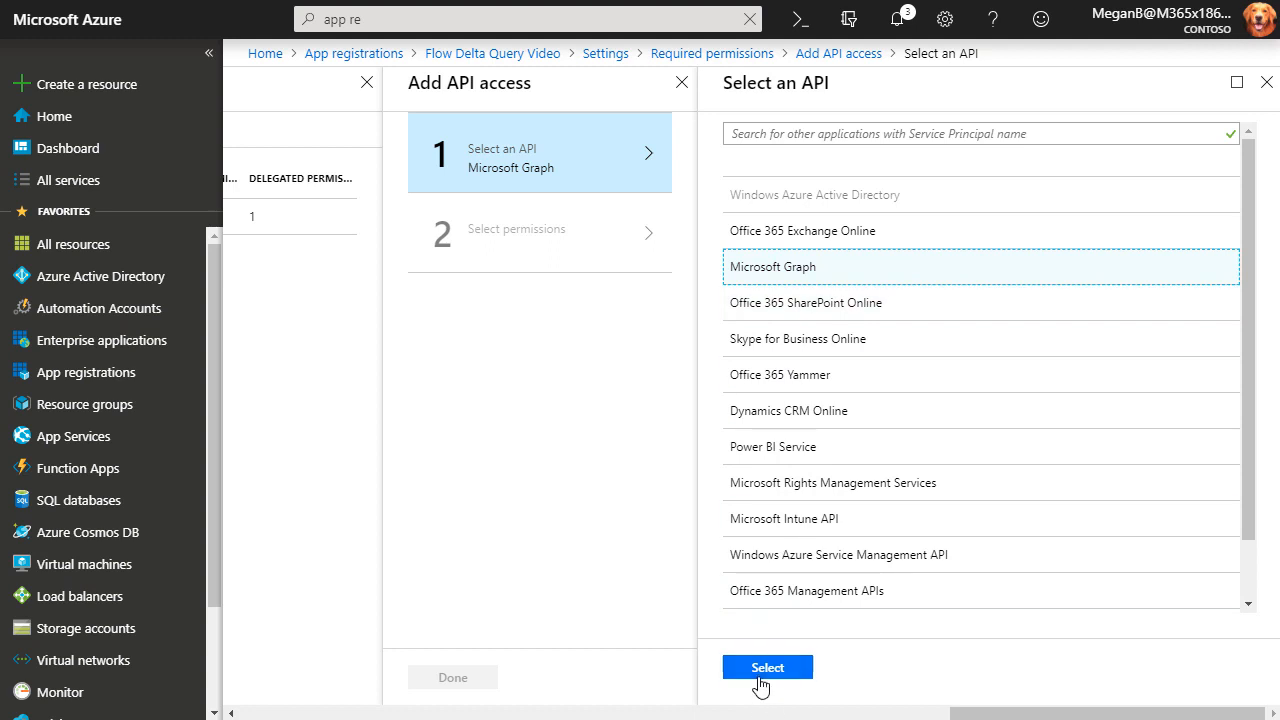
pyautogui.click(761, 672)
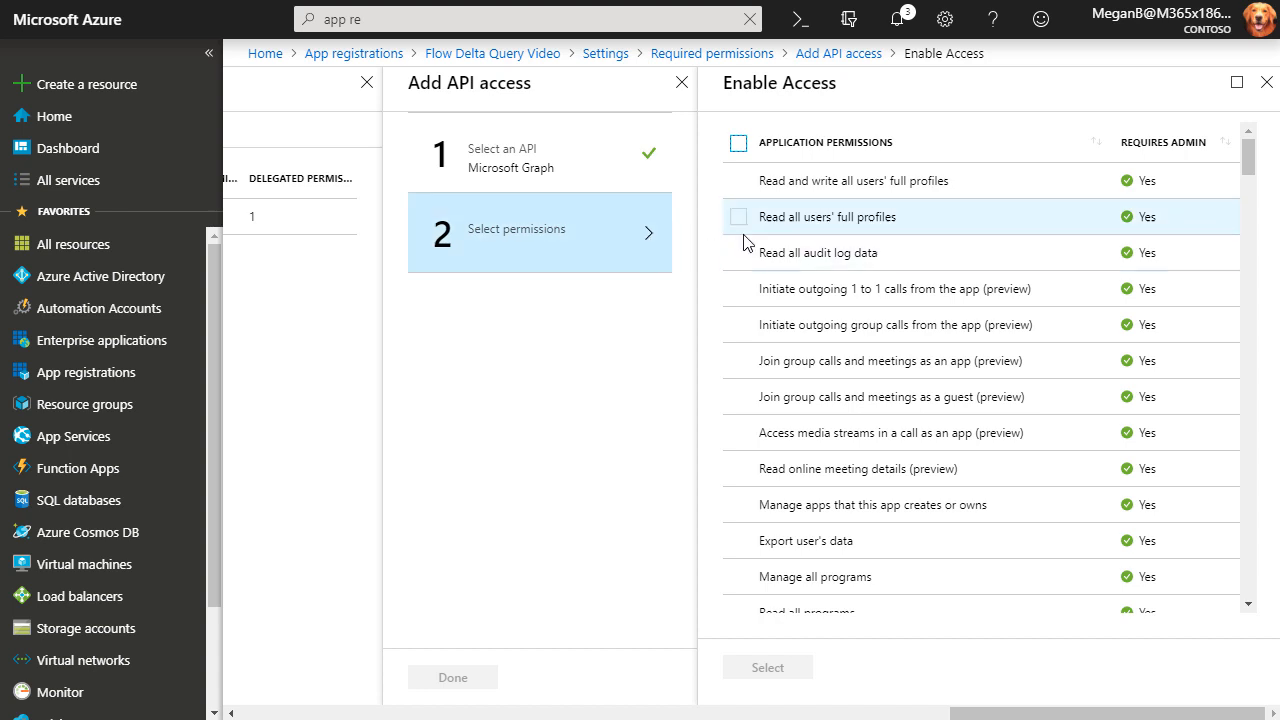
# Tick 'Read all users' full profiles' and 'Read all groups', then confirm the Graph permissions.
pyautogui.scroll(-1, 748, 245)
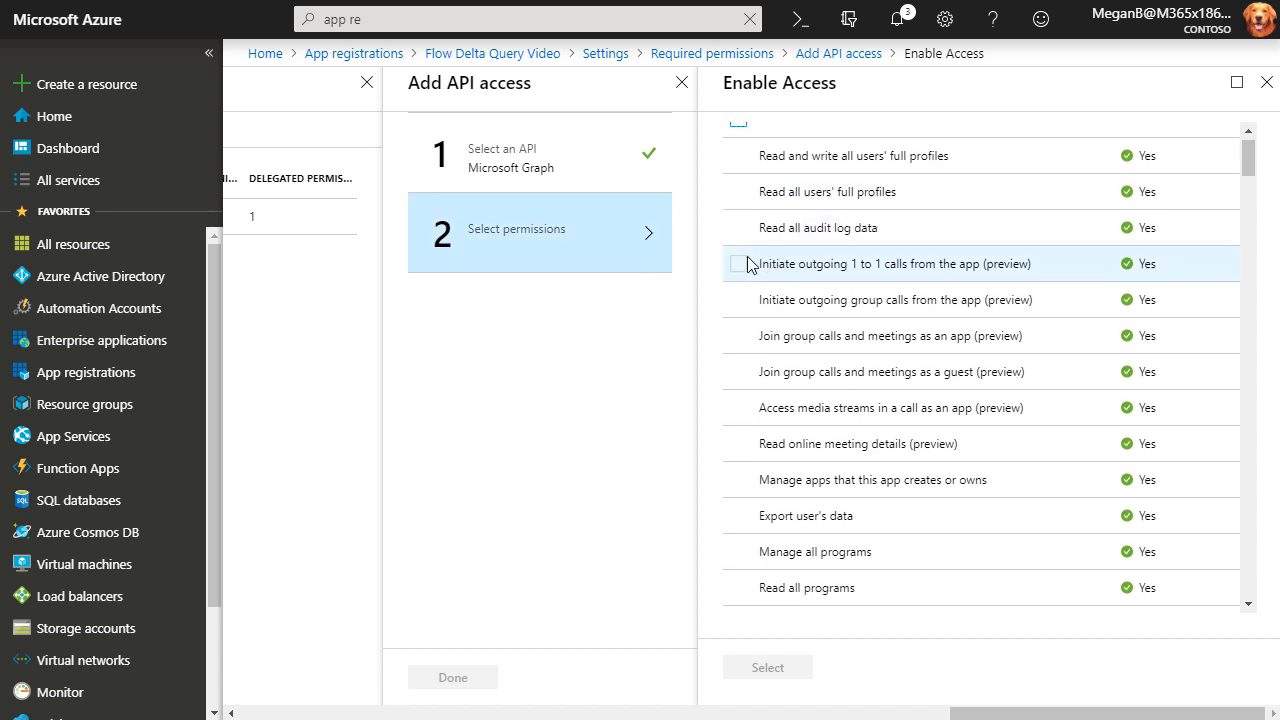
pyautogui.click(741, 200)
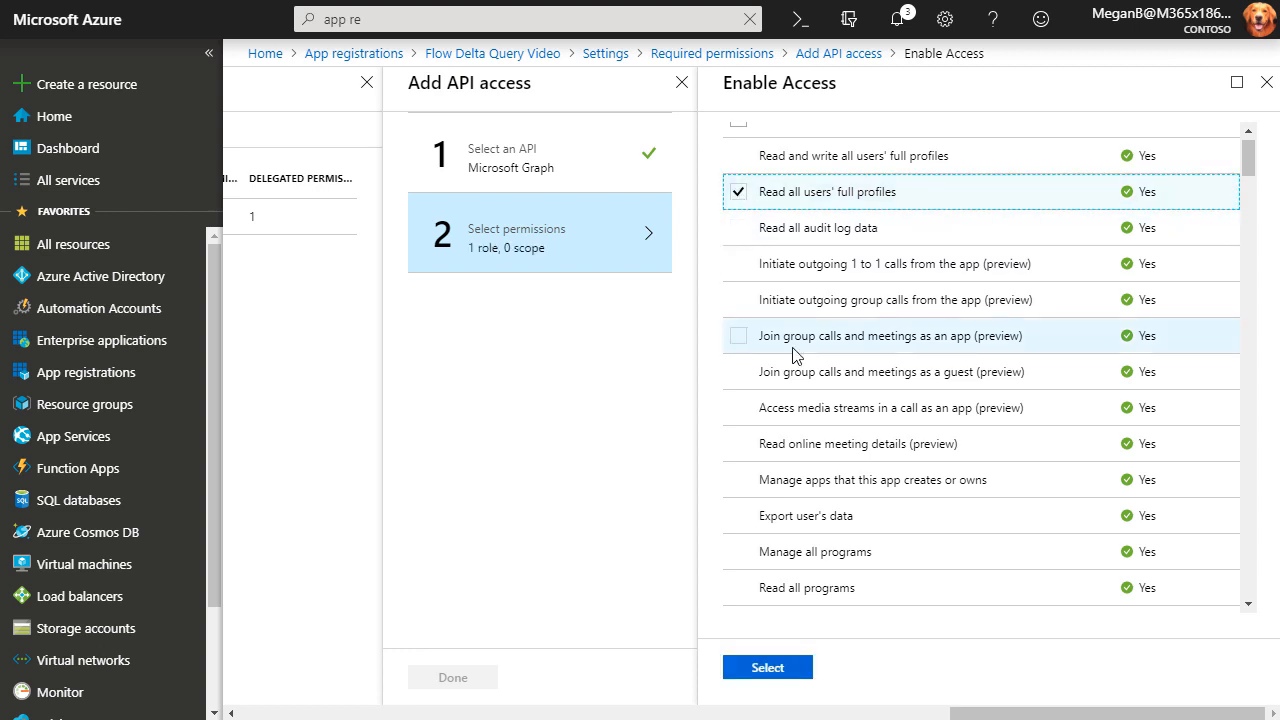
pyautogui.scroll(-3, 792, 354)
pyautogui.scroll(-5, 792, 356)
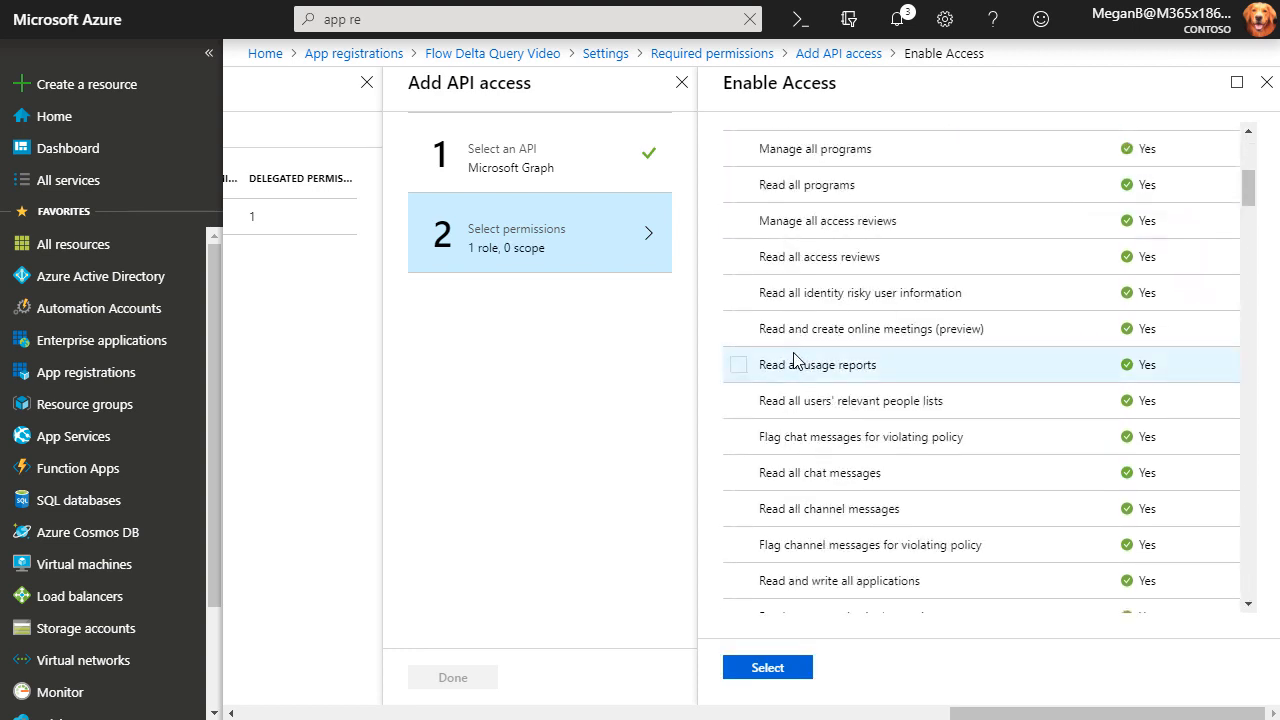
pyautogui.scroll(-5, 793, 359)
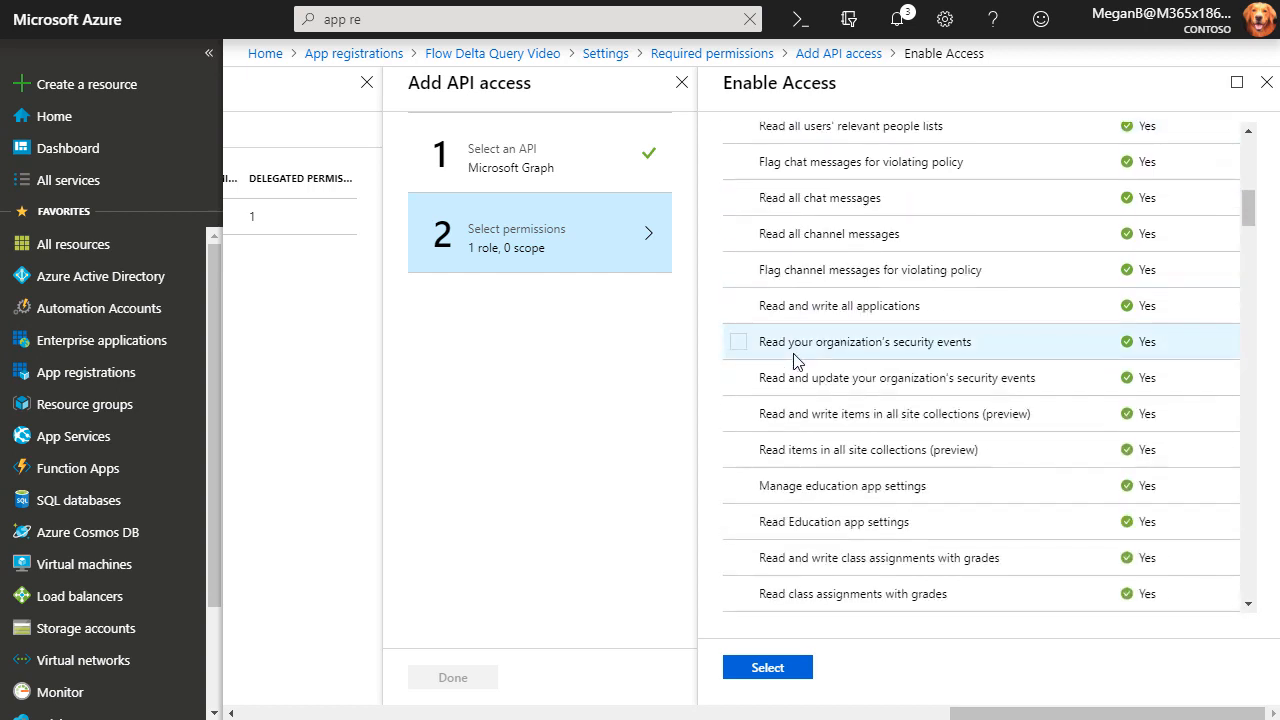
pyautogui.scroll(-6, 795, 361)
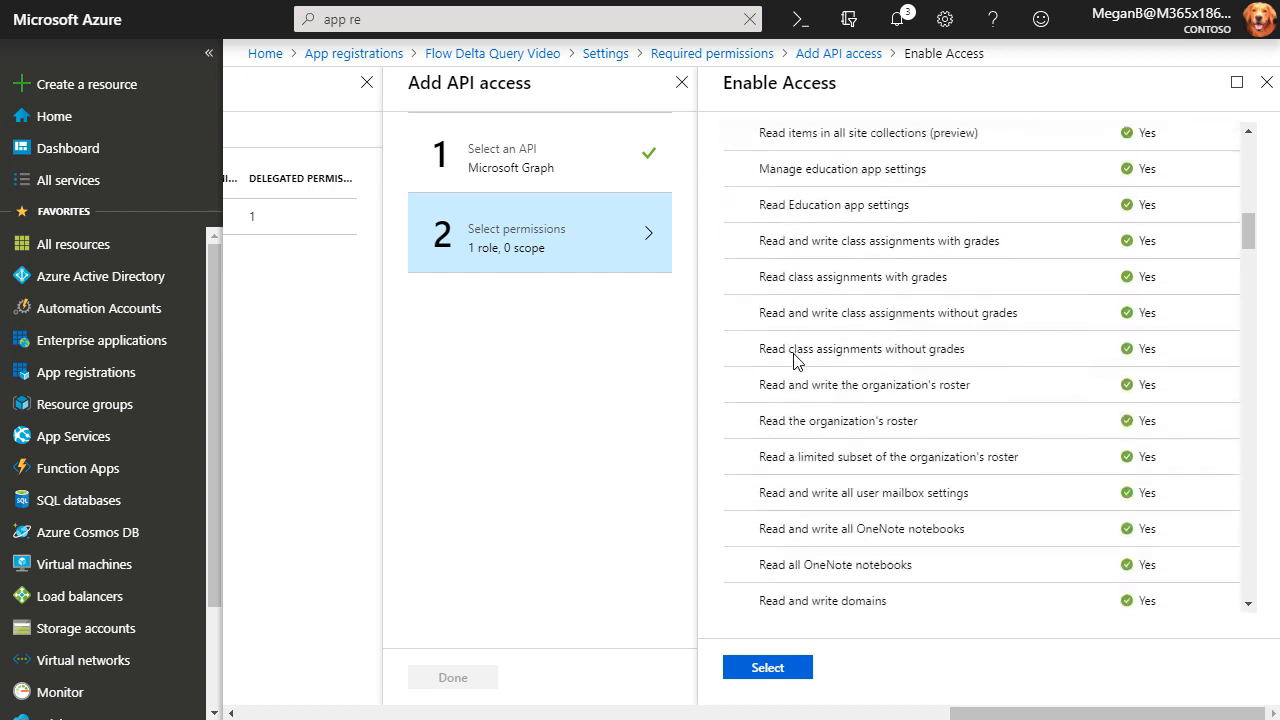
pyautogui.scroll(-5, 795, 364)
pyautogui.scroll(-6, 793, 364)
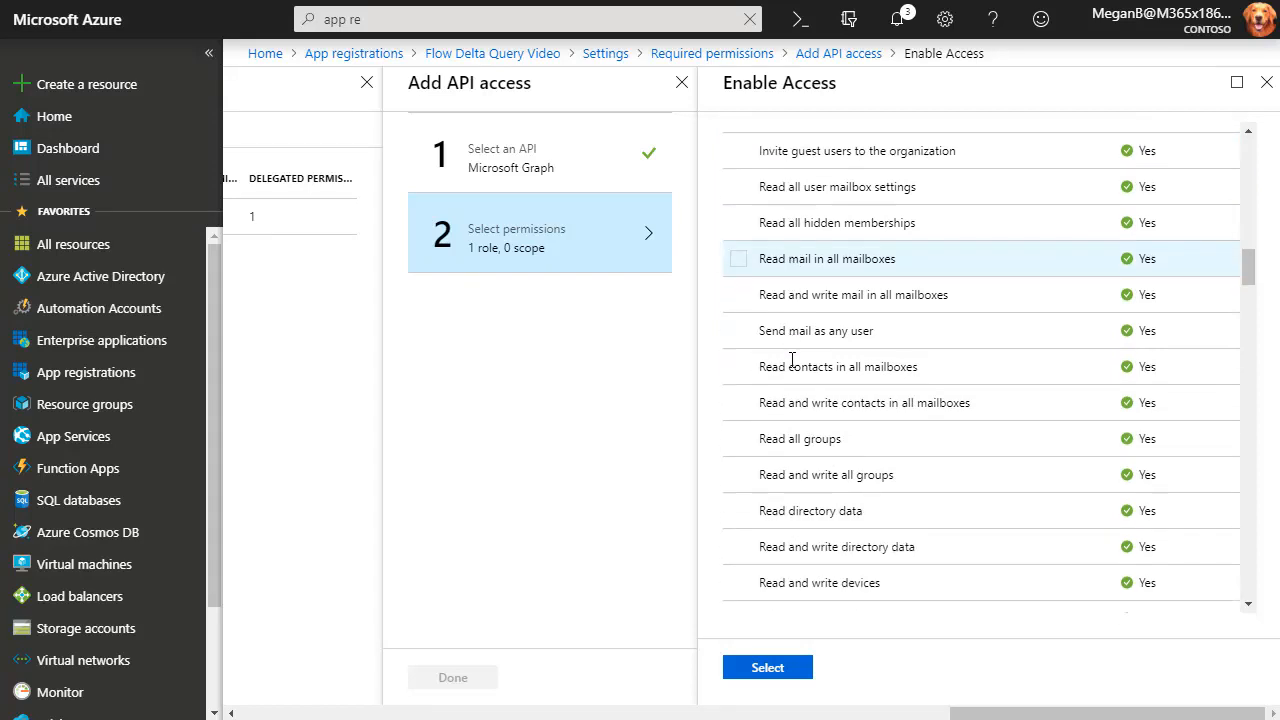
pyautogui.scroll(-1, 793, 359)
pyautogui.click(738, 284)
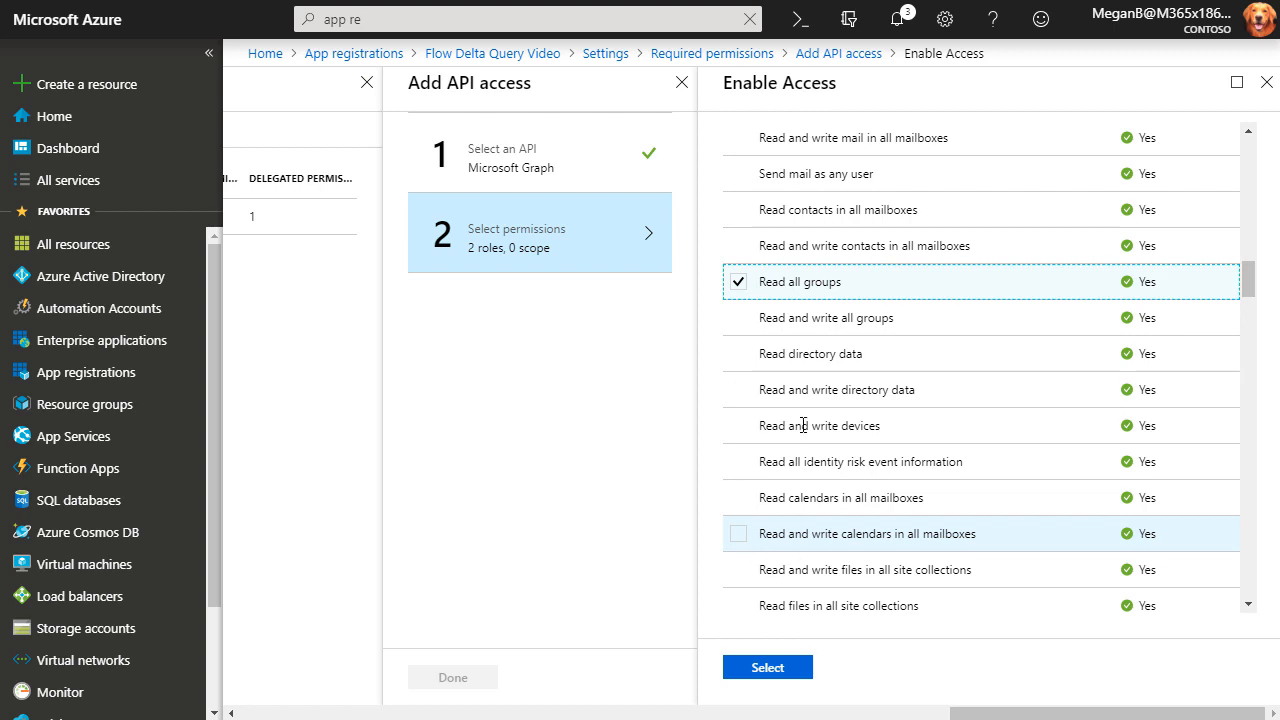
pyautogui.click(756, 679)
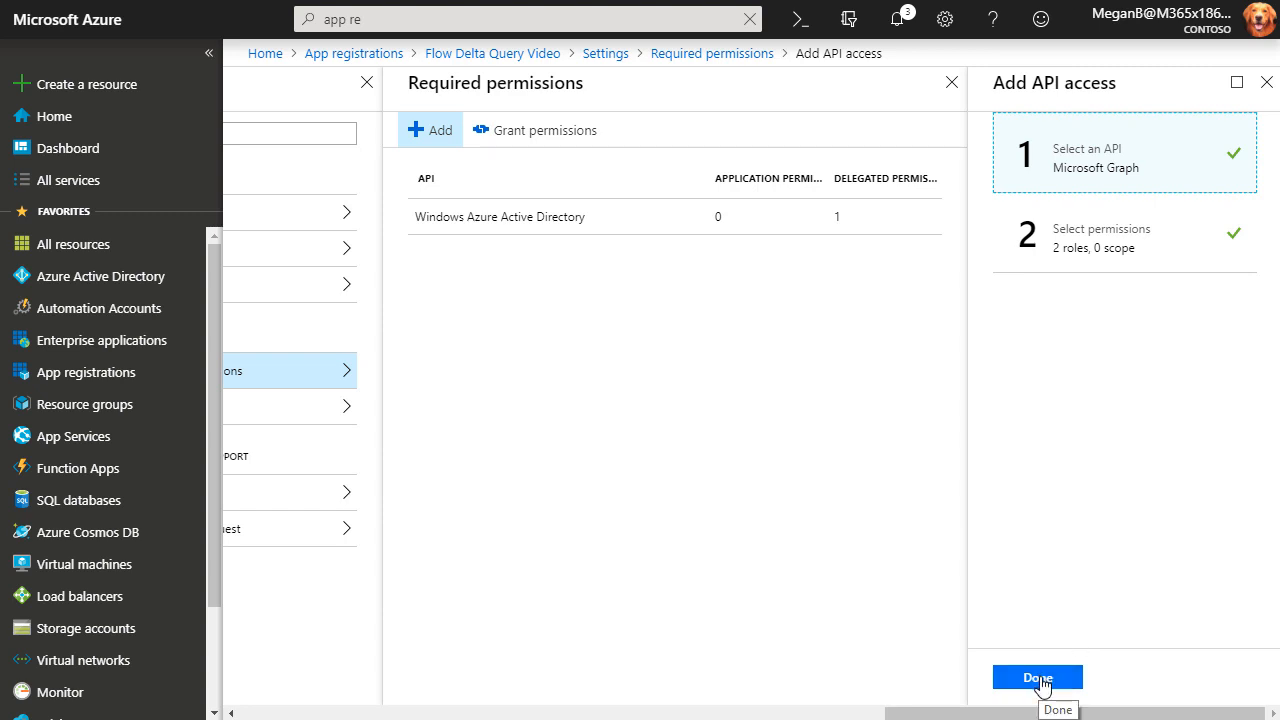
pyautogui.click(1038, 678)
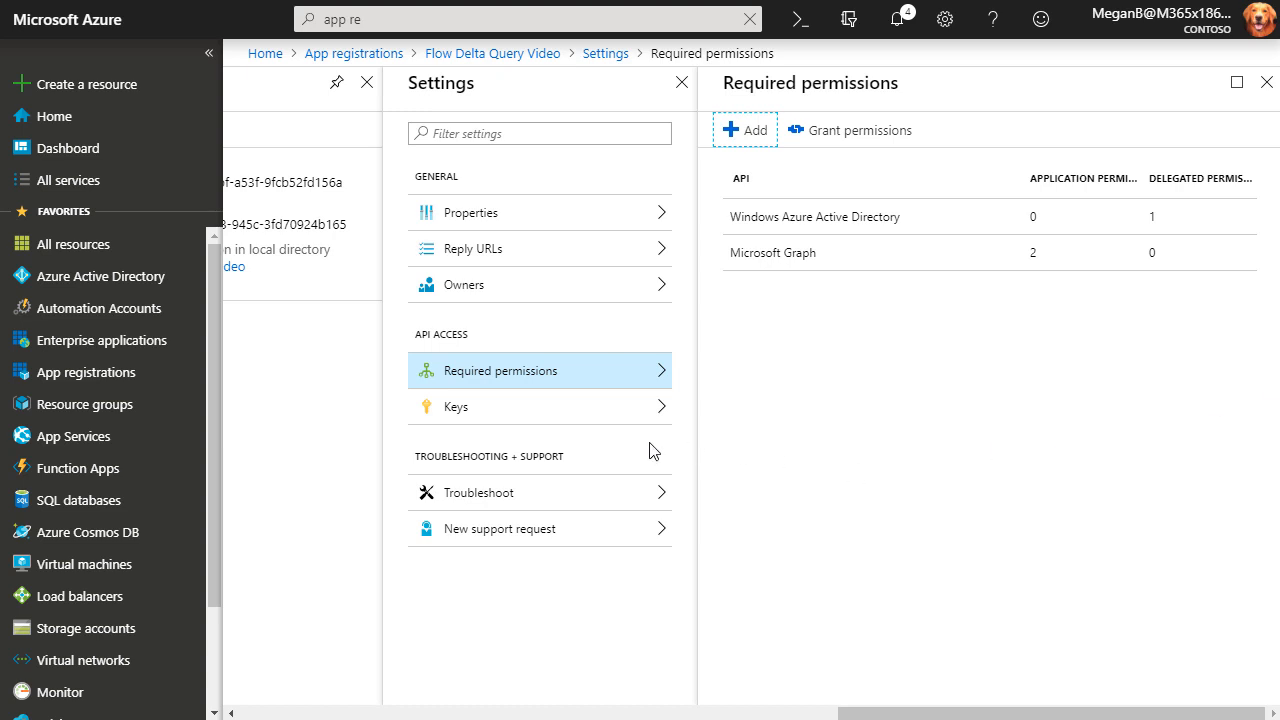
# Save a never-expiring key described 'Microsoft Flow' and select its generated value.
pyautogui.click(458, 414)
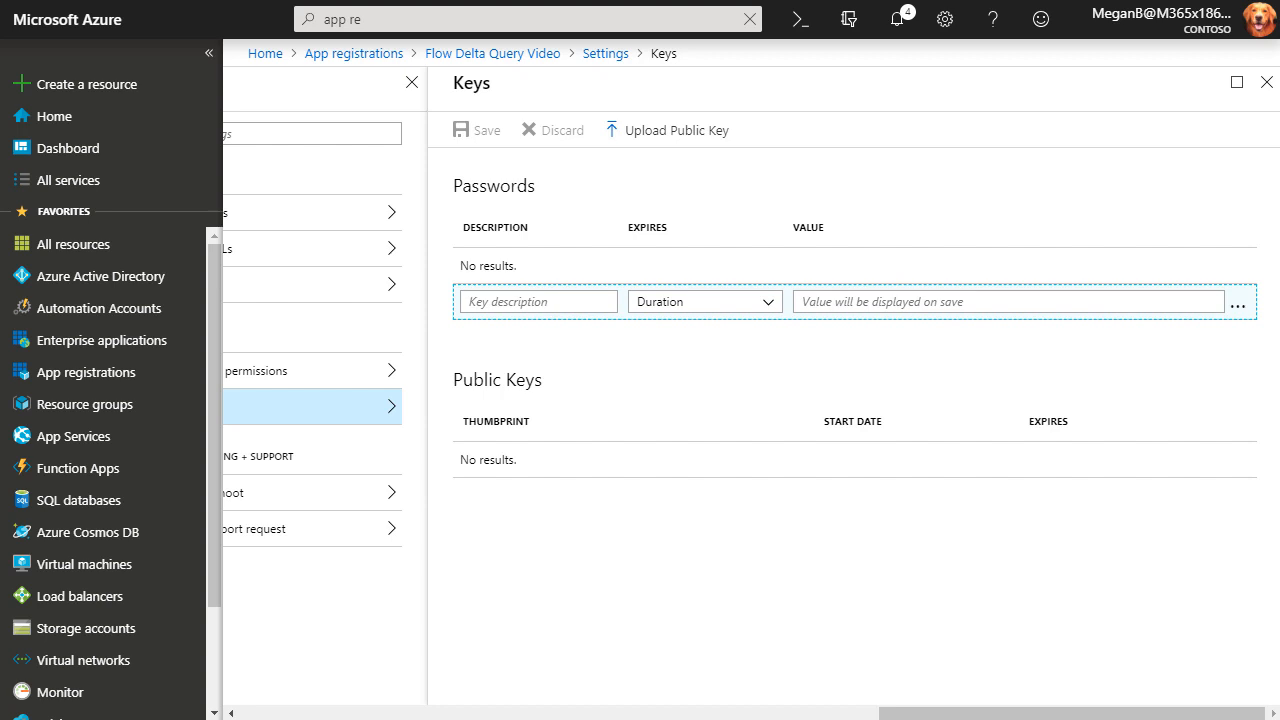
pyautogui.click(510, 305)
pyautogui.write('Microsof')
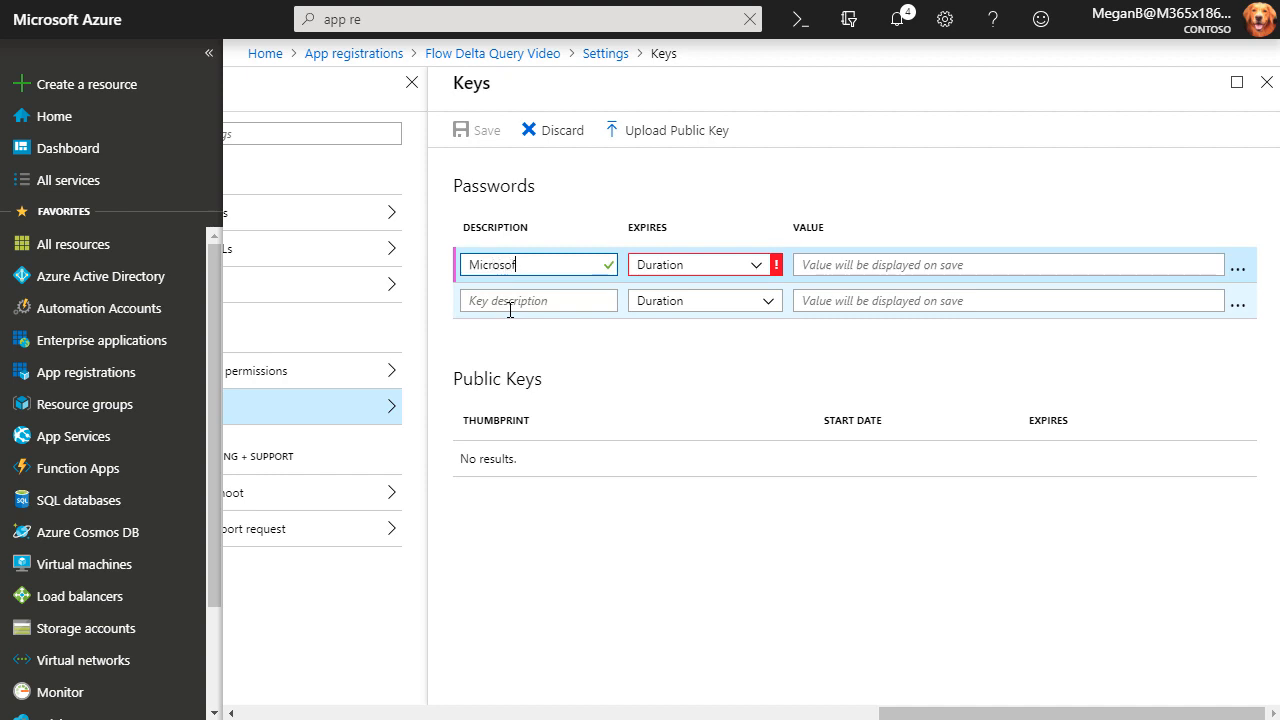
pyautogui.write('t Flow')
pyautogui.click(753, 268)
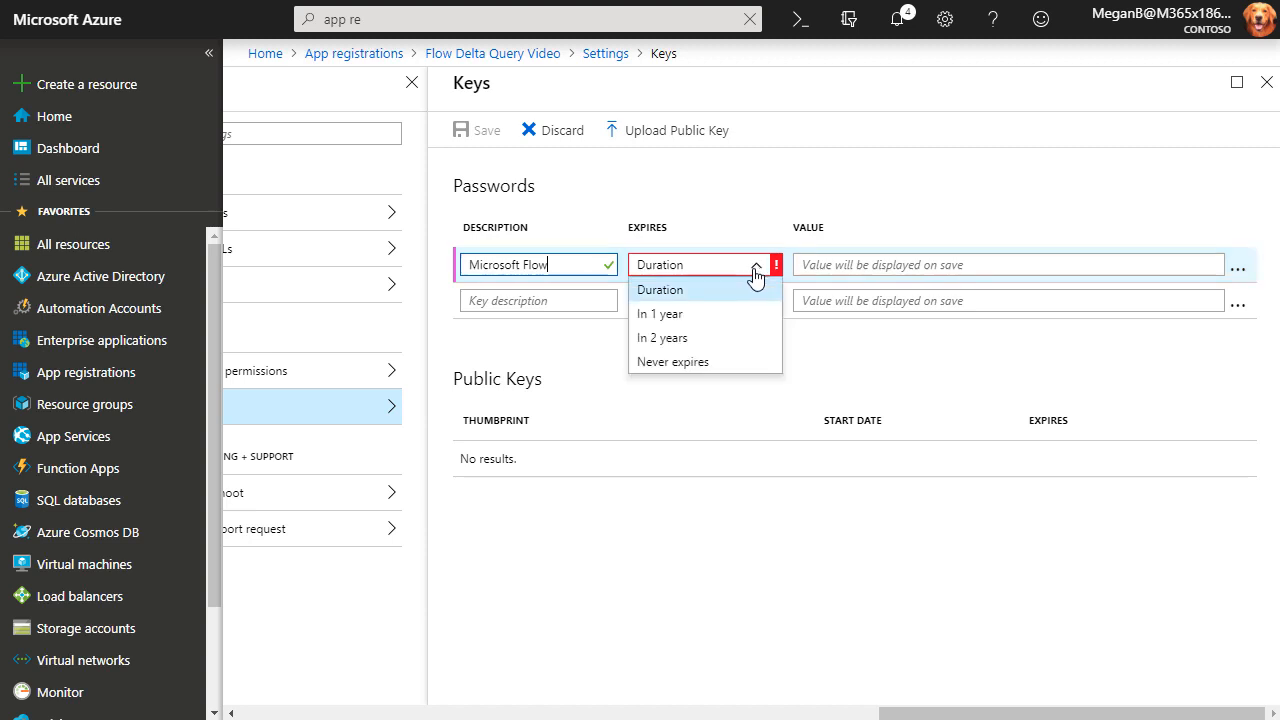
pyautogui.click(697, 369)
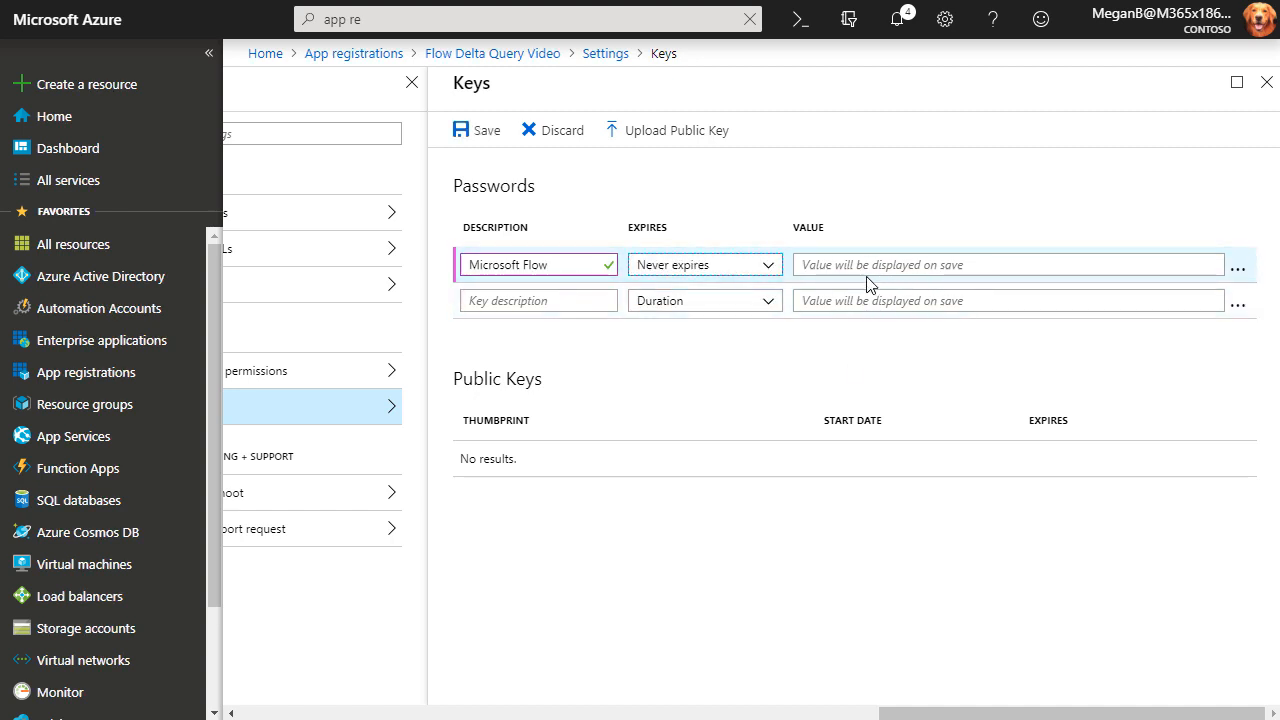
pyautogui.click(472, 140)
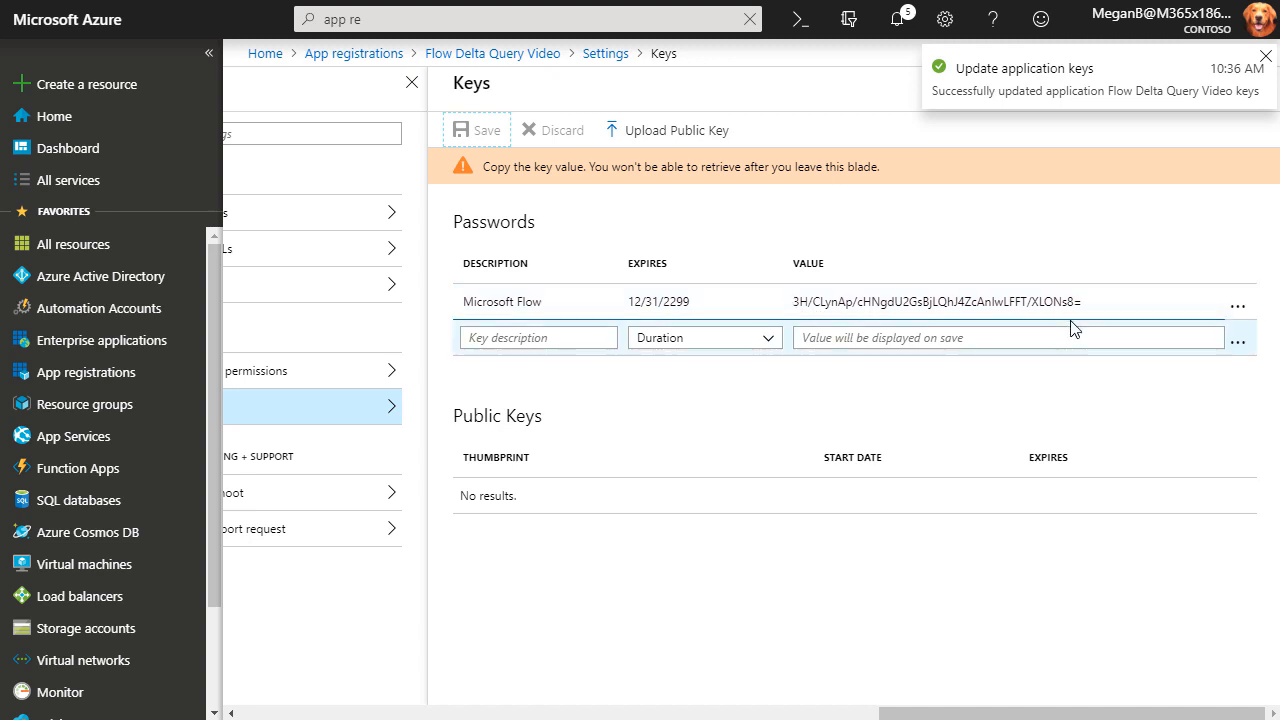
pyautogui.moveTo(1085, 302); pyautogui.dragTo(790, 303)
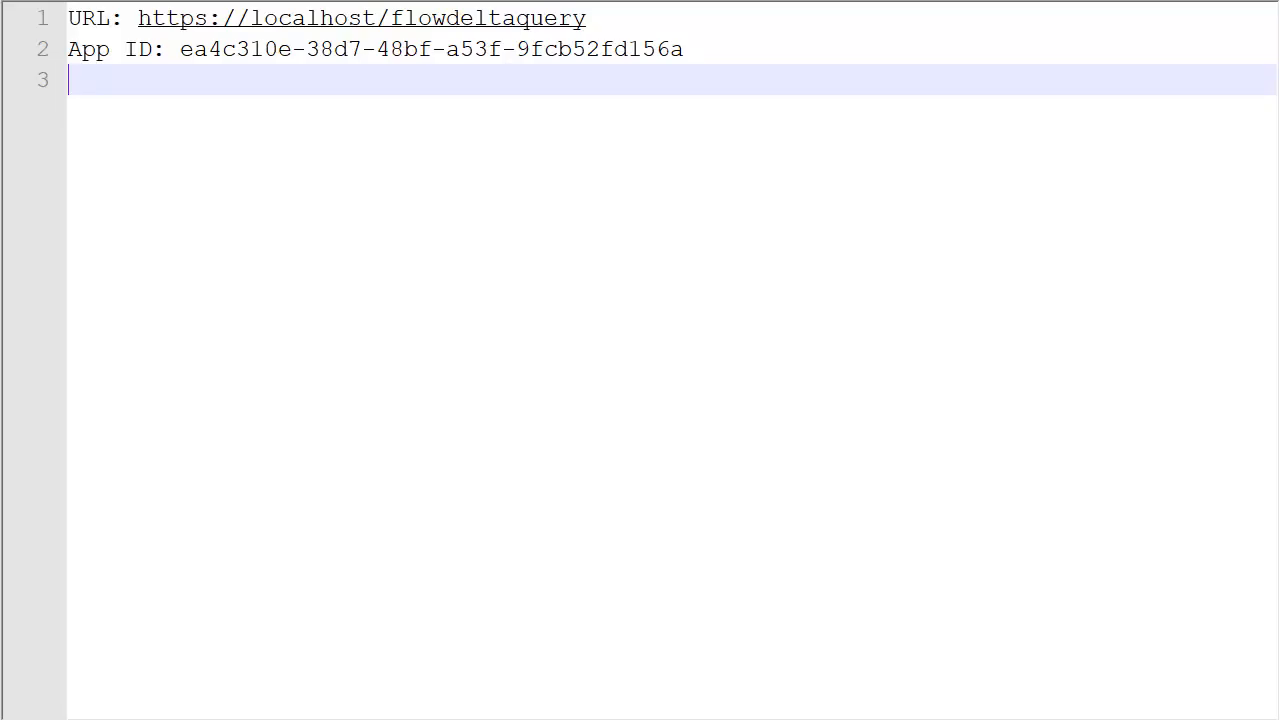
# Add a 'Secret:' line holding the pasted key value to the note.
pyautogui.write('Secret')
pyautogui.press('BackSpace')
pyautogui.hotkey('ctrl', 'v')
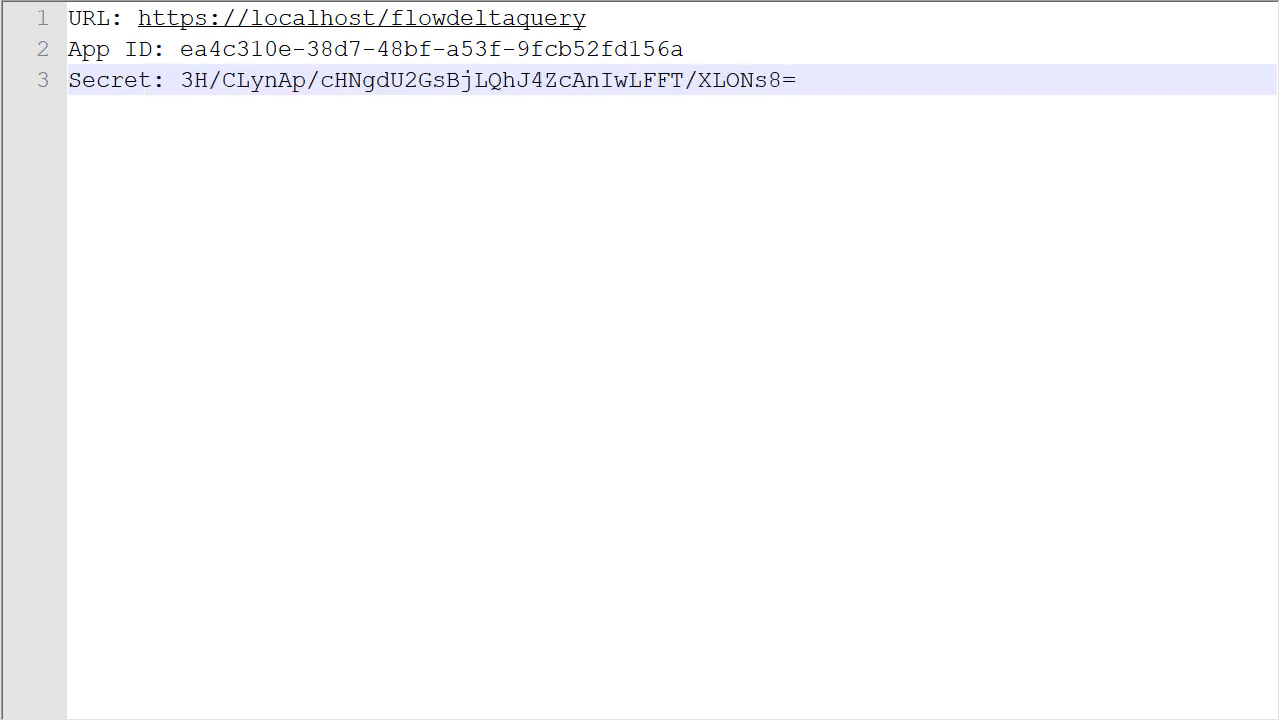
pyautogui.press('Return')
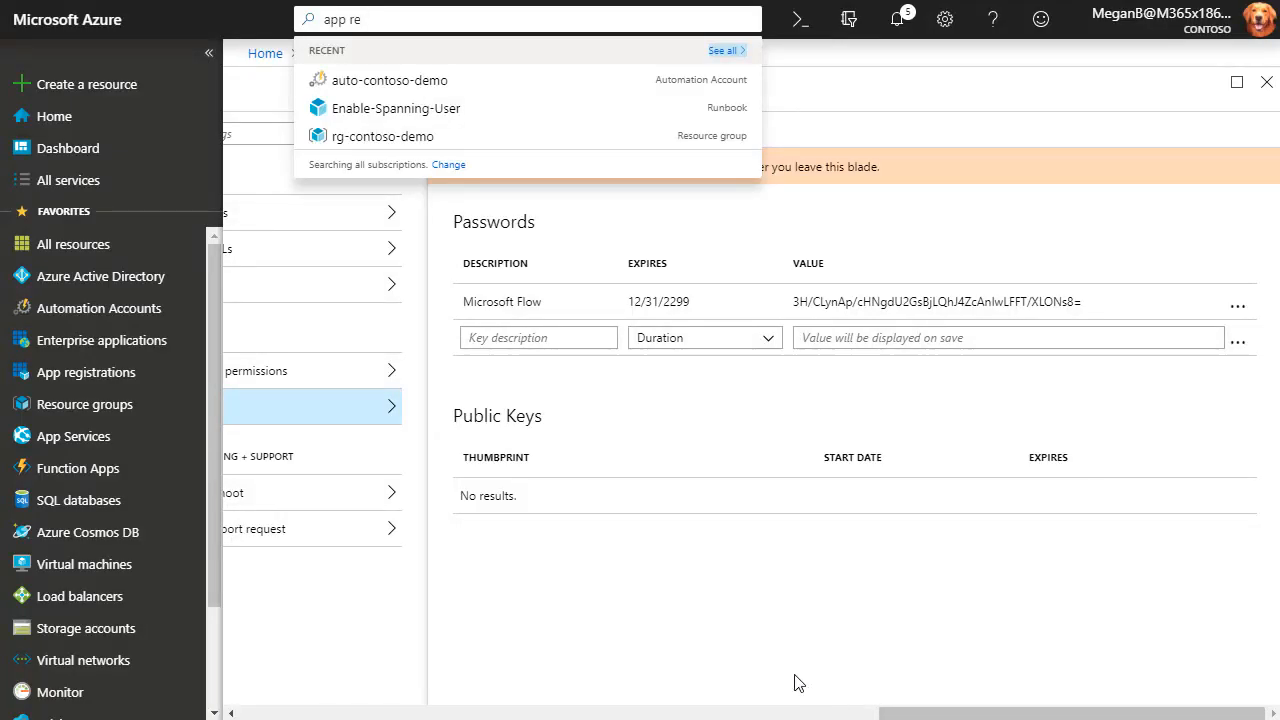
# Close the Keys blade, briefly reopening it to view the Microsoft Flow key's options.
pyautogui.click(700, 563)
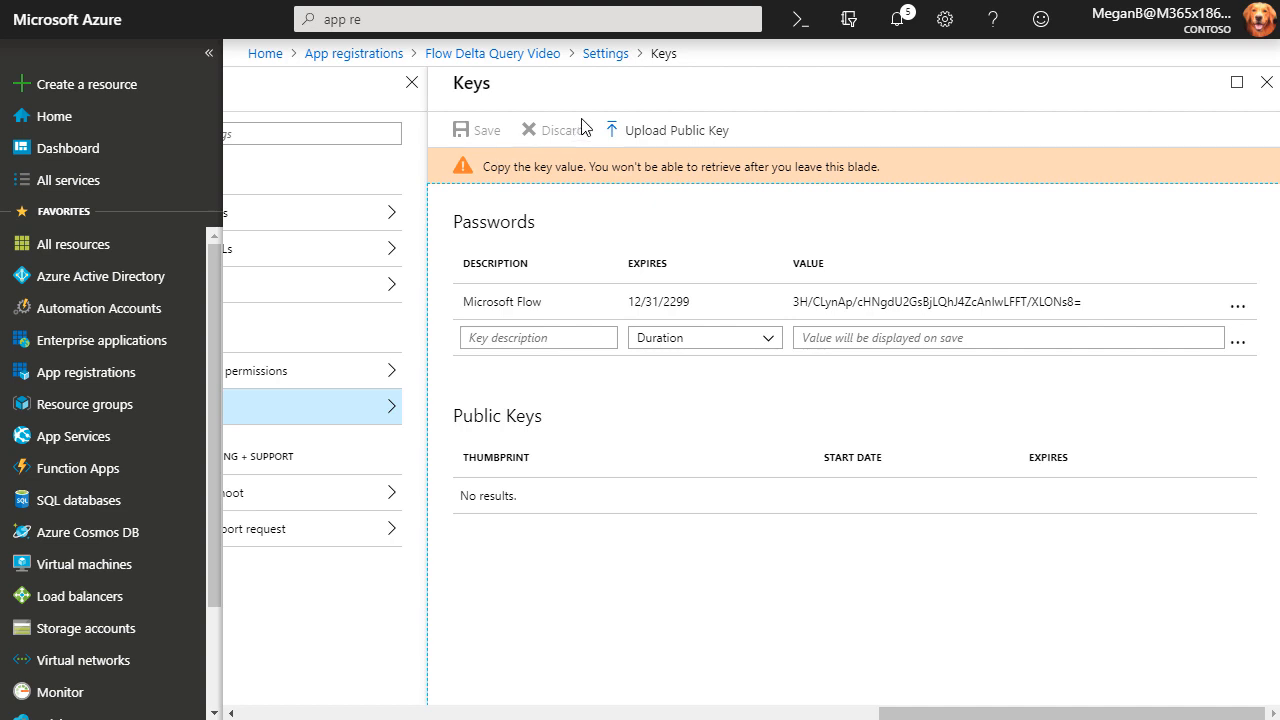
pyautogui.click(1265, 84)
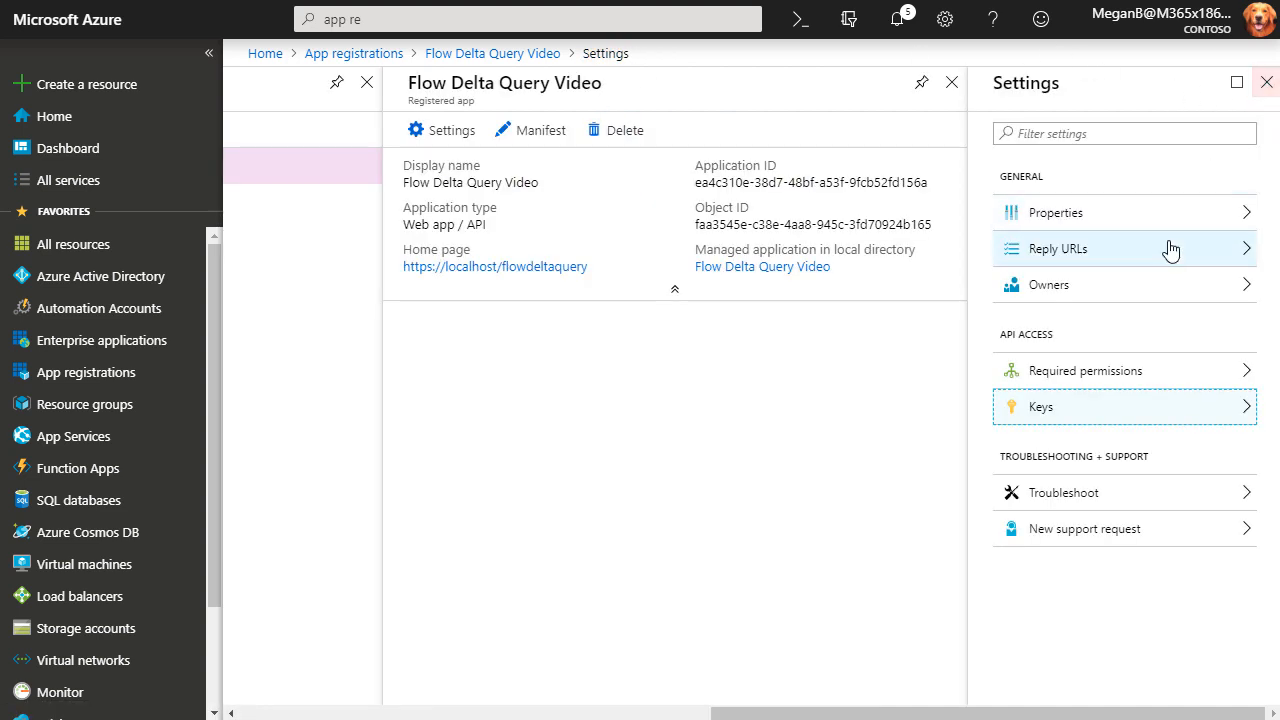
pyautogui.click(1042, 410)
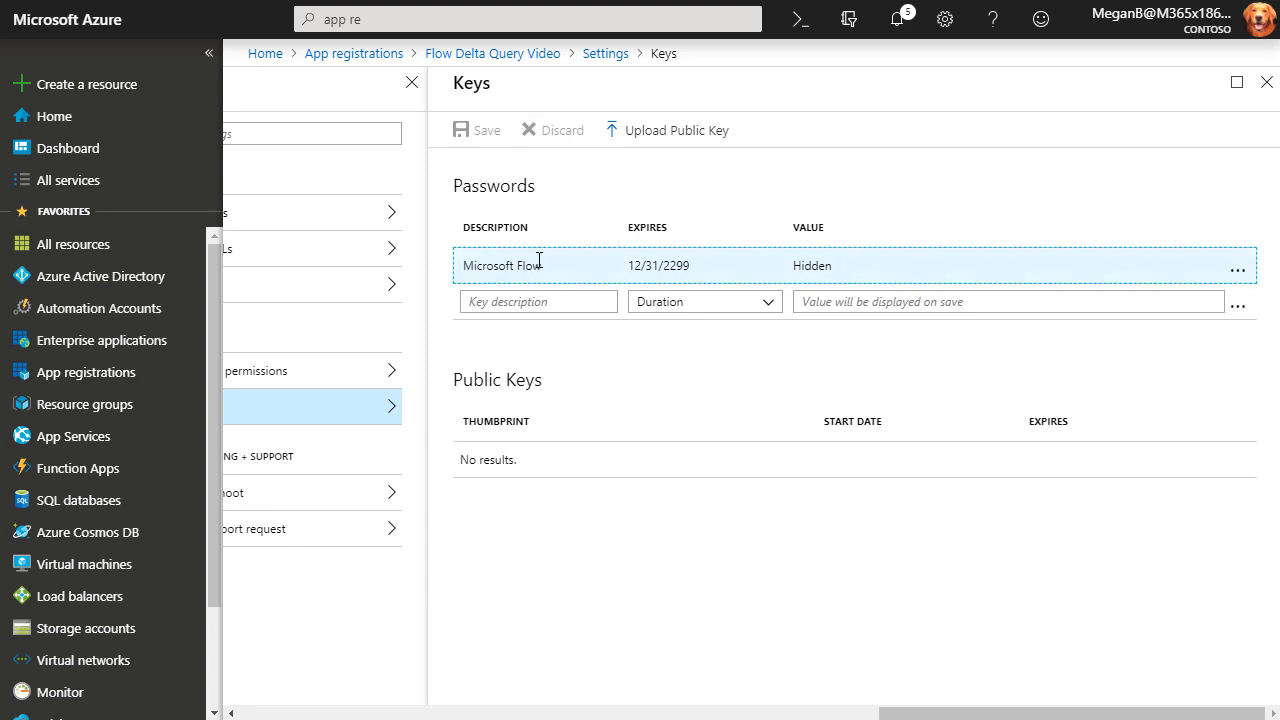
pyautogui.click(1240, 276)
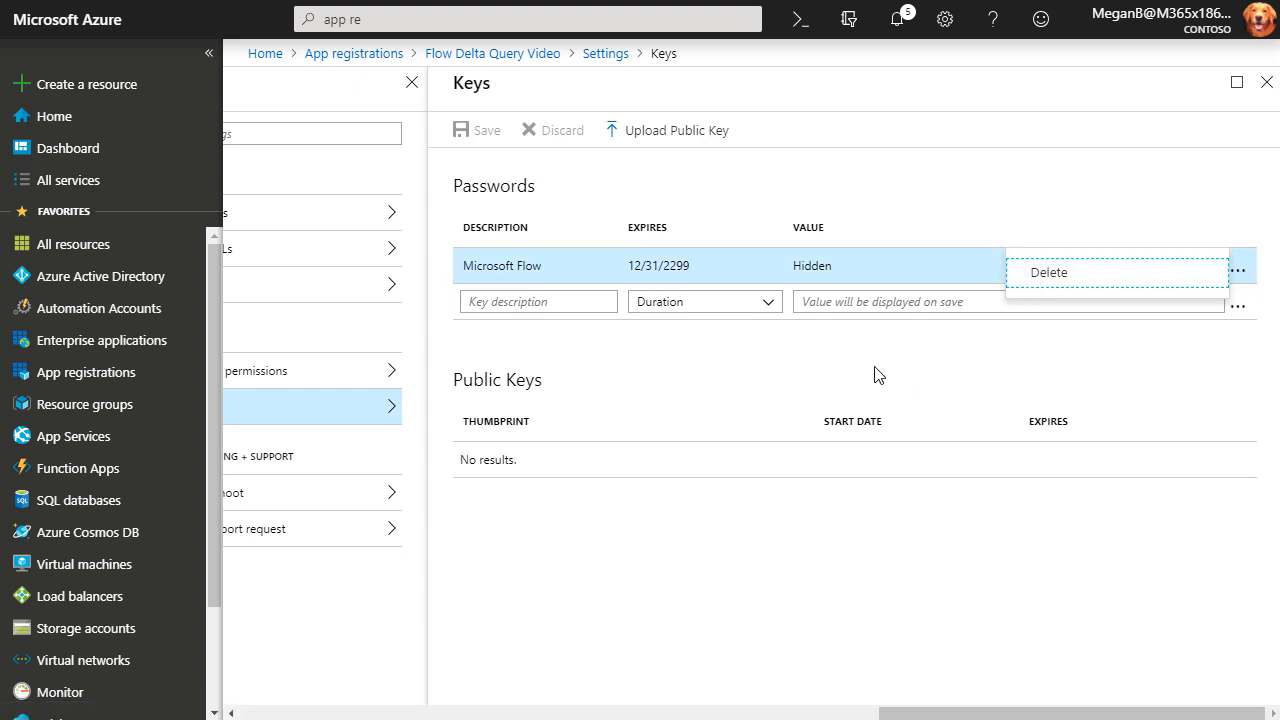
pyautogui.click(1266, 83)
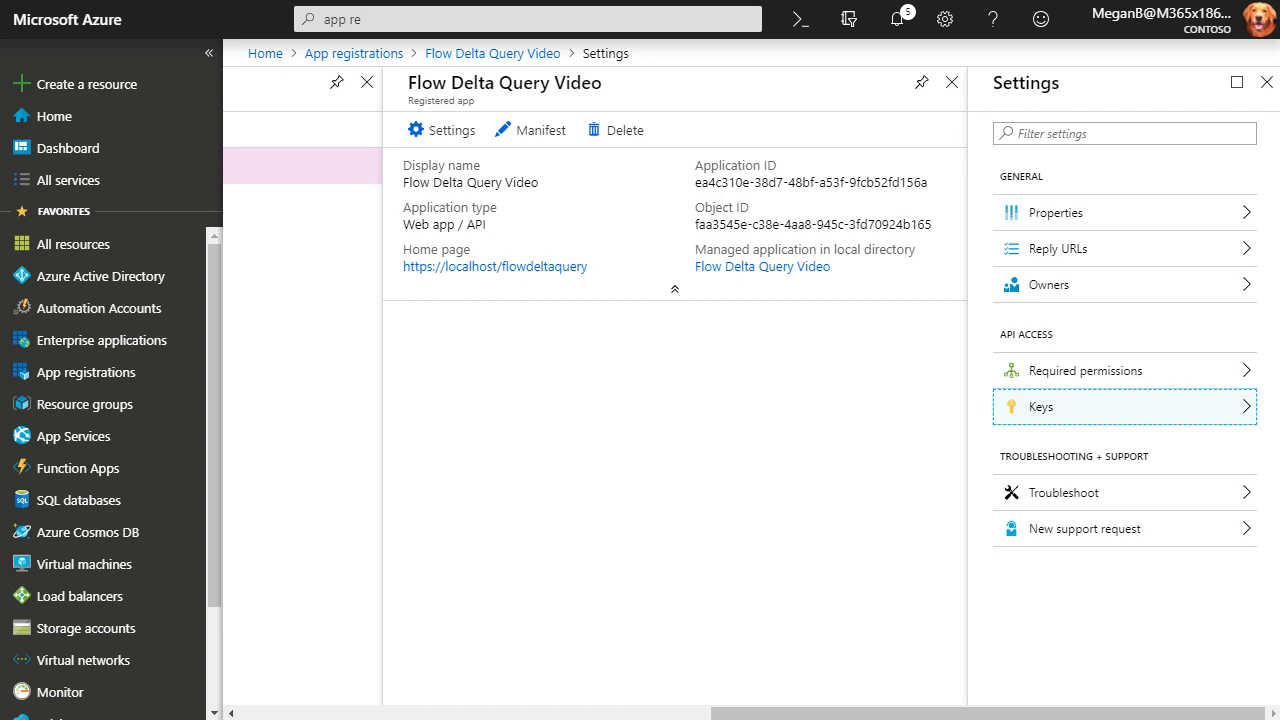
# From Azure Active Directory > Properties, copy the Contoso Directory ID.
pyautogui.click(80, 283)
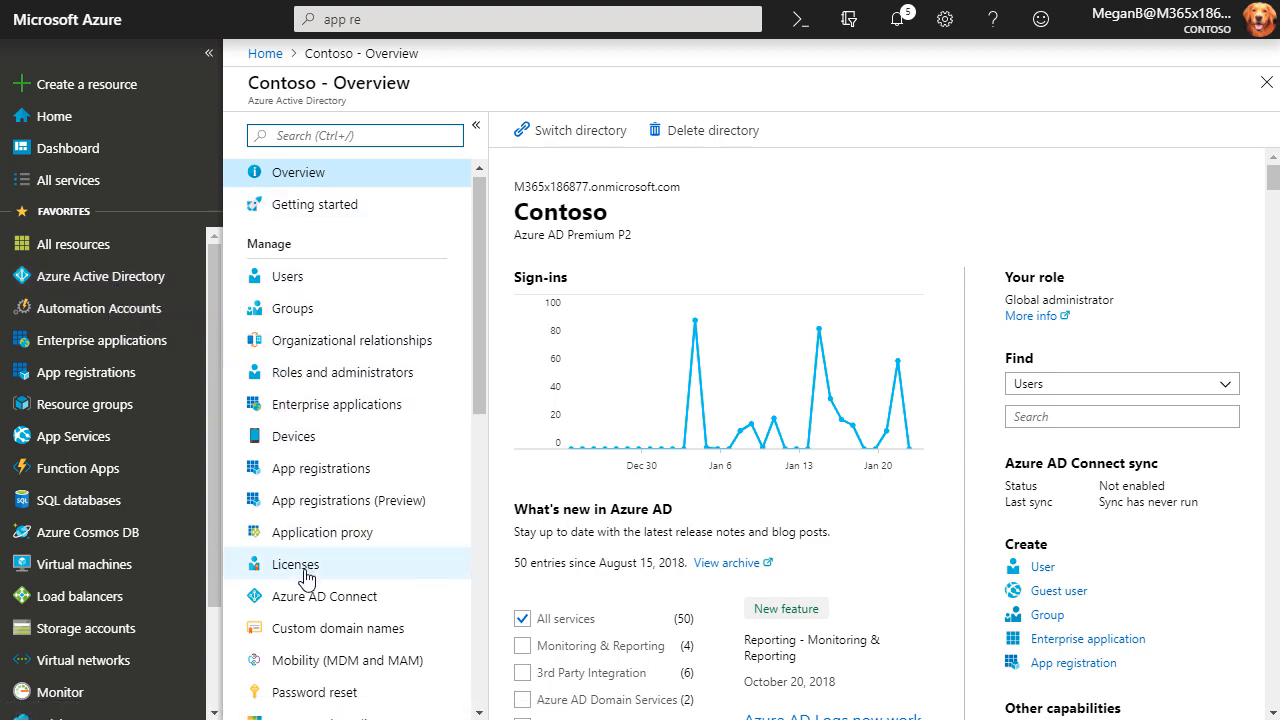
pyautogui.scroll(-3, 303, 565)
pyautogui.click(295, 490)
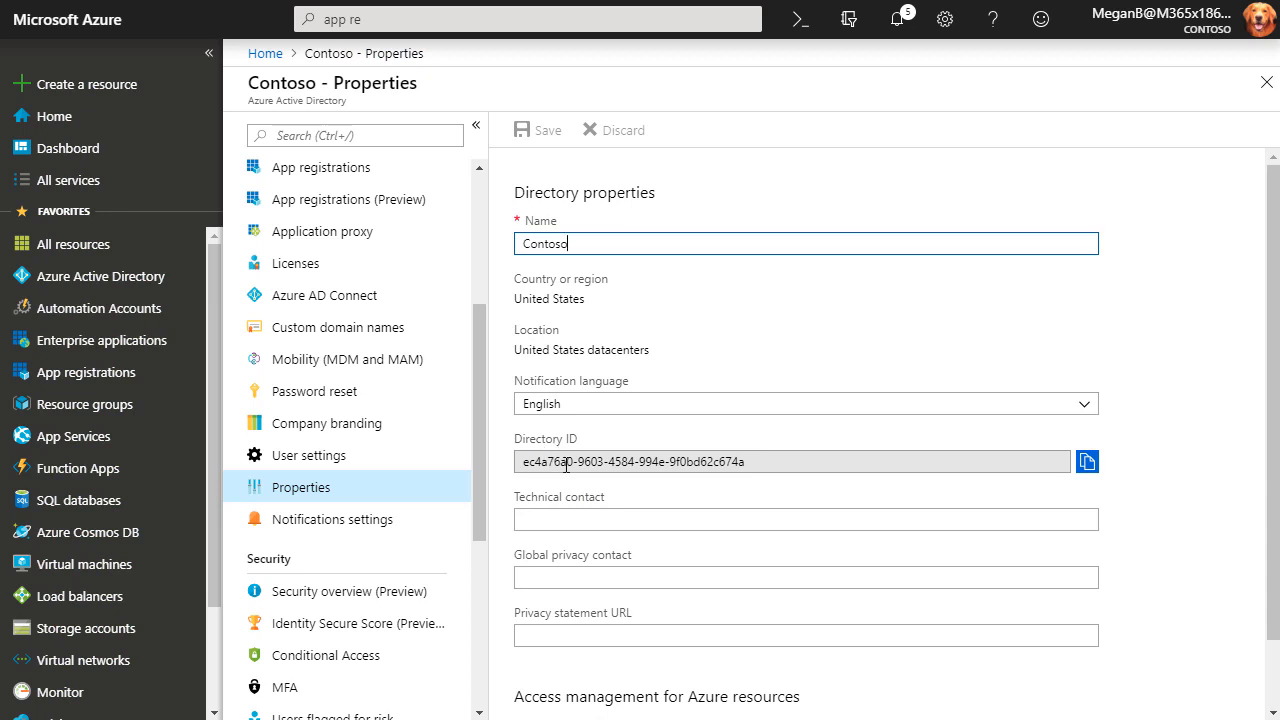
pyautogui.click(1086, 462)
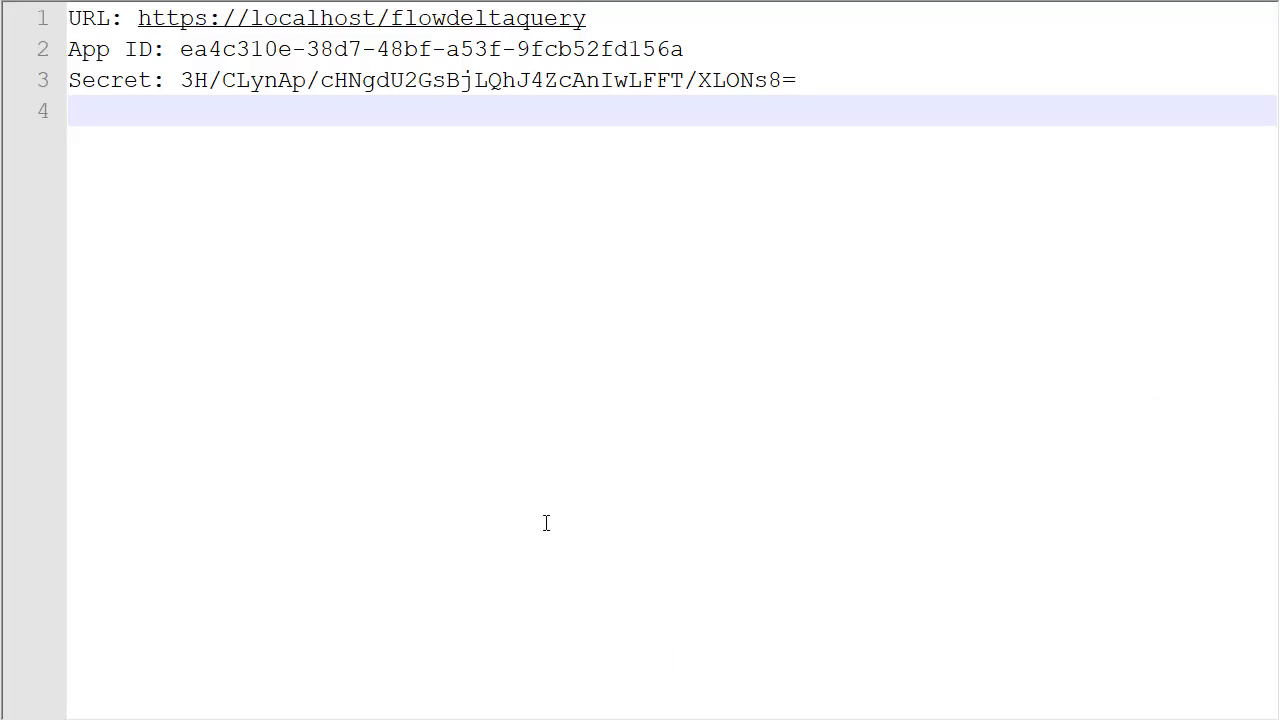
# Add a 'Tenant:' line with the pasted Directory ID beneath the secret in Notepad++.
pyautogui.write('Tenant:')
pyautogui.hotkey('ctrl', 'v')
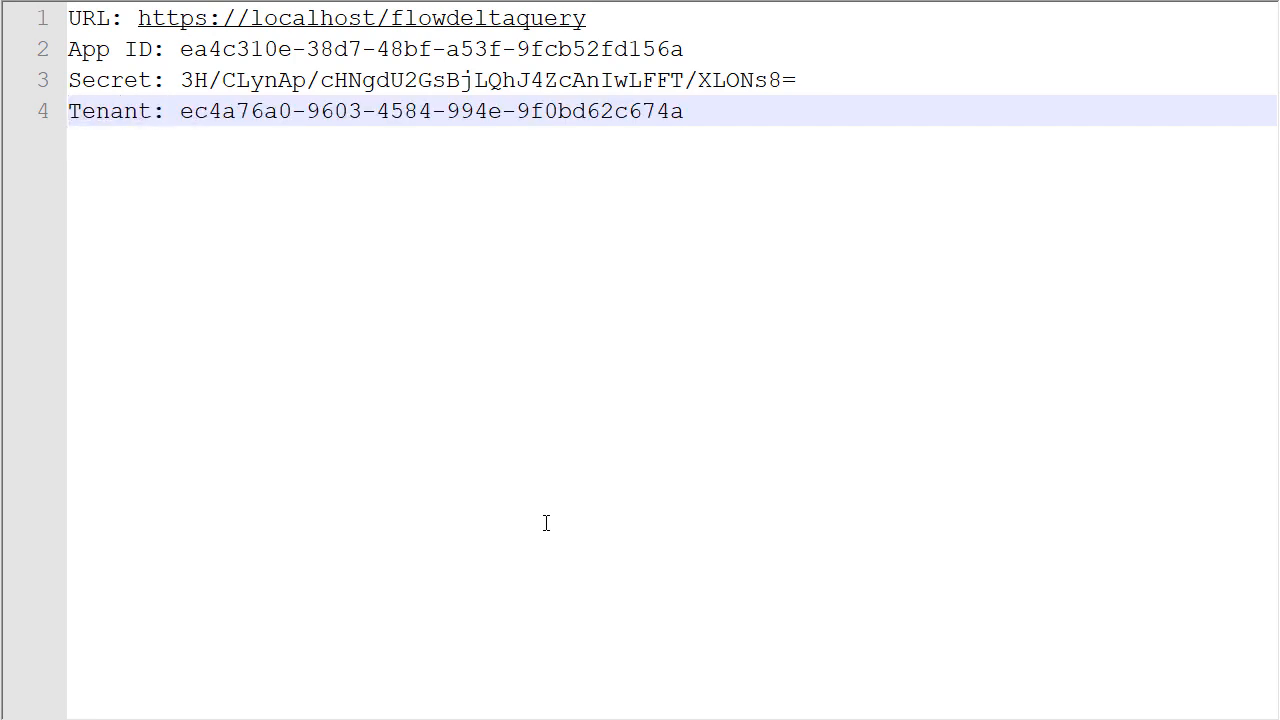
pyautogui.press('Return')
pyautogui.hotkey('alt', 'Tab')
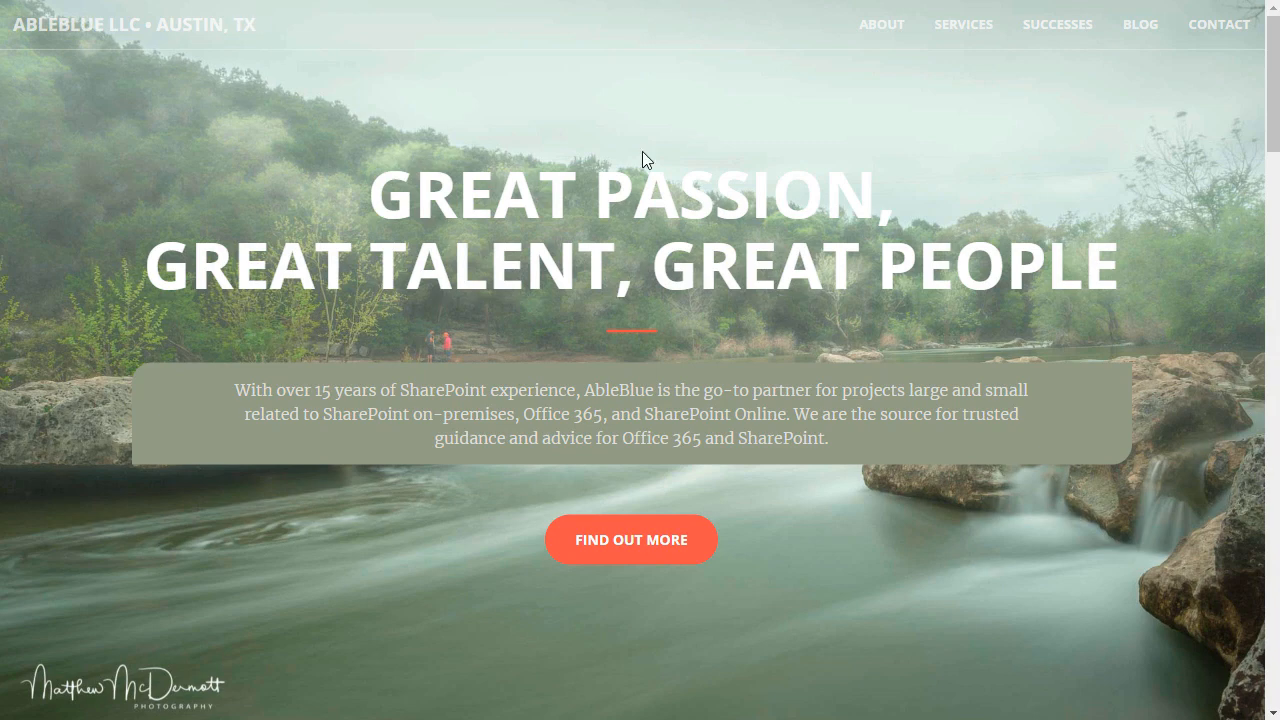
# Open the AbleBlue 'Microsoft Graph Delta Query from Microsoft Flow: Part 1' post and select its admin consent URL template.
pyautogui.click(1139, 30)
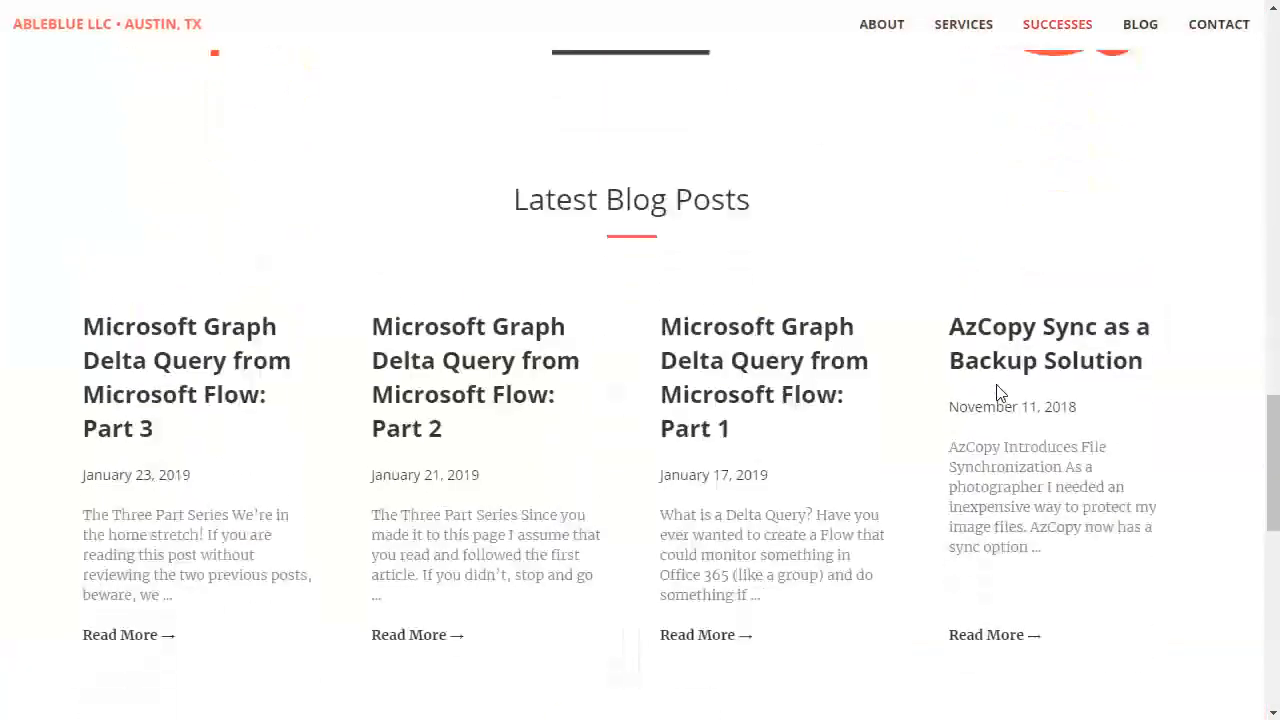
pyautogui.click(750, 364)
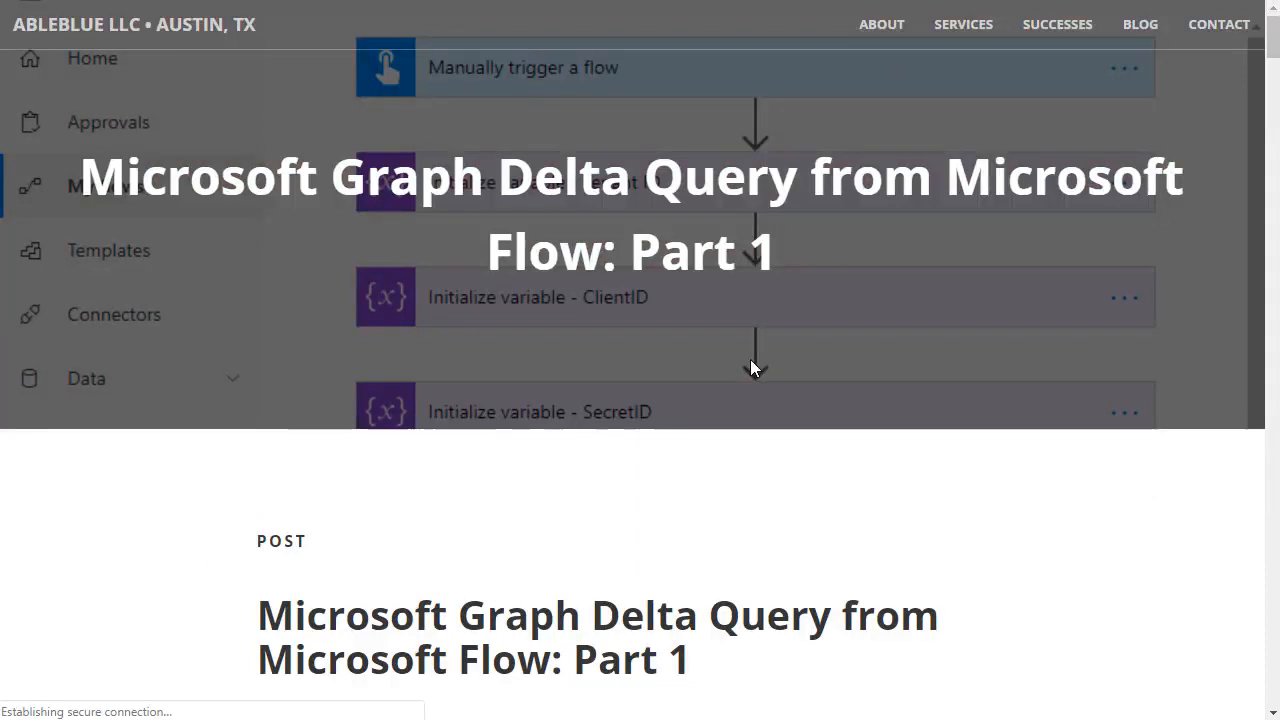
pyautogui.scroll(-3, 750, 366)
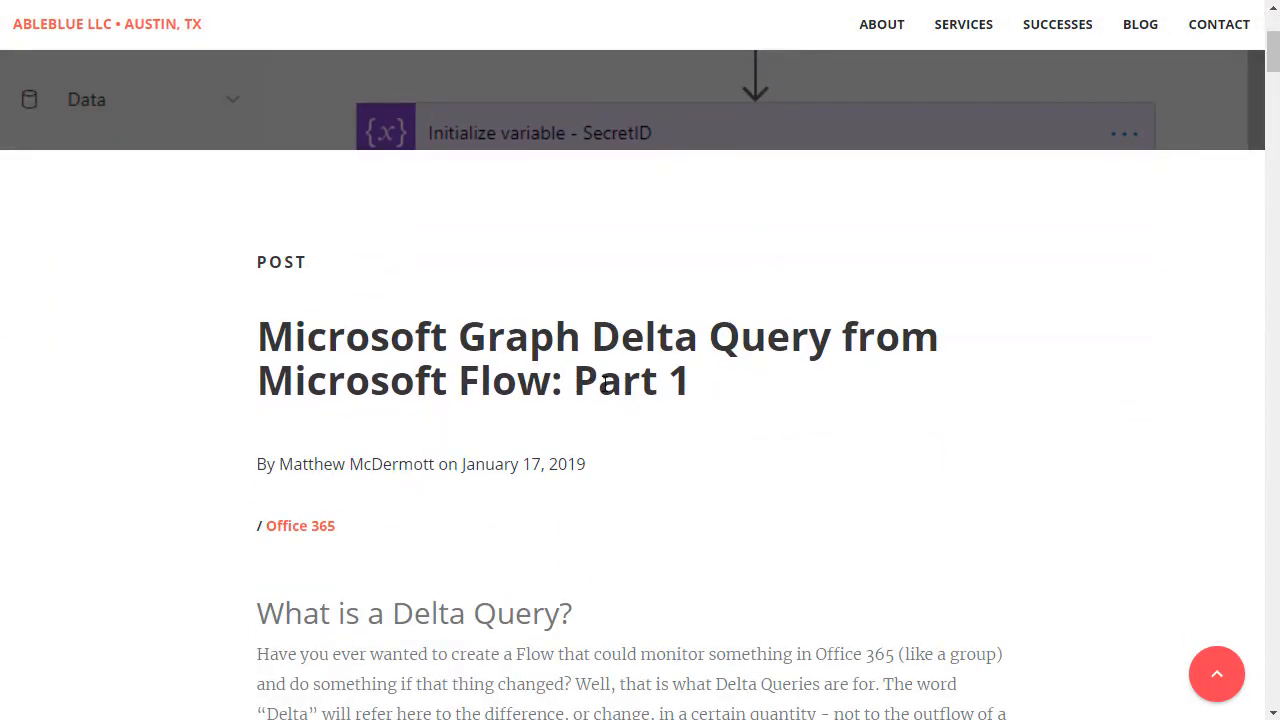
pyautogui.scroll(-9, 691, 395)
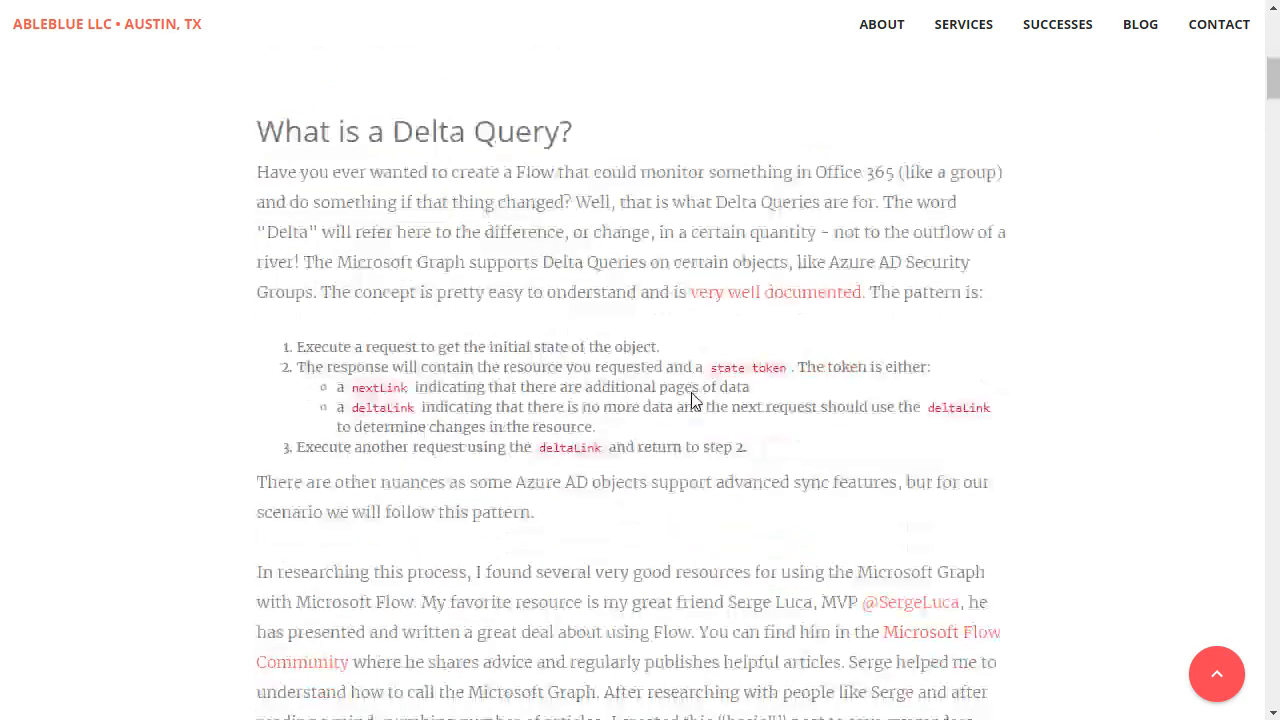
pyautogui.scroll(-20, 702, 395)
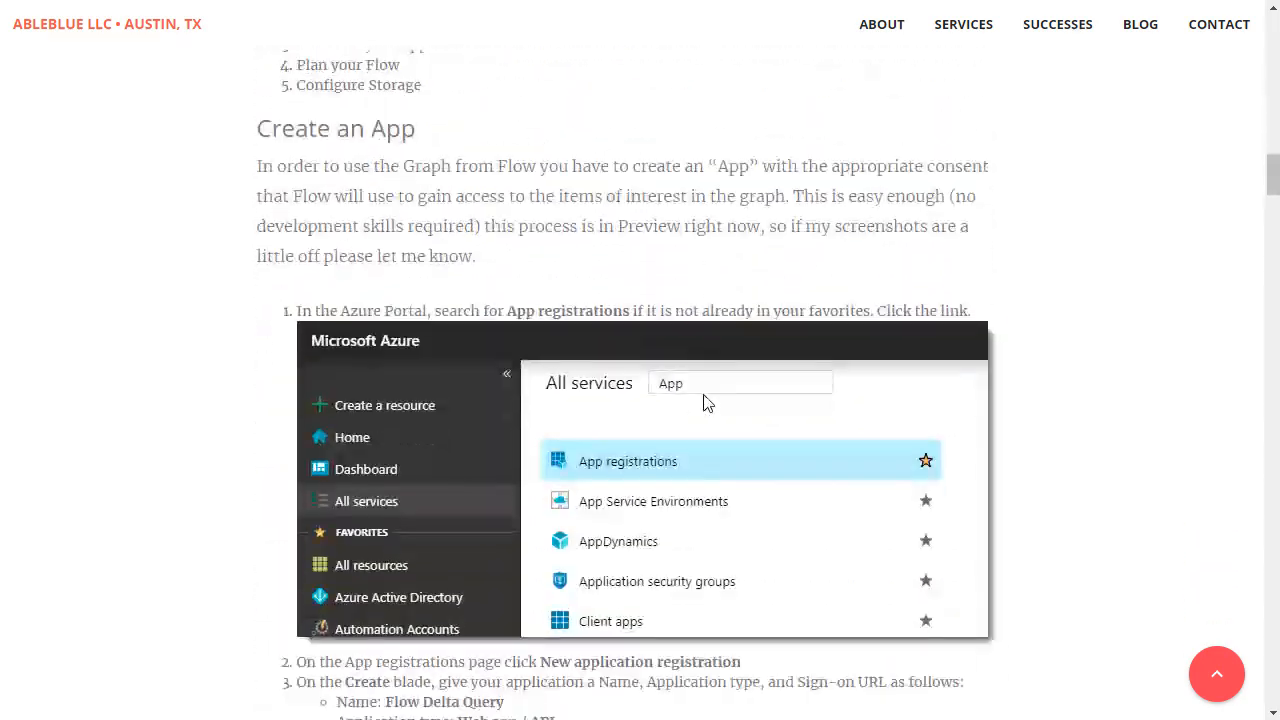
pyautogui.scroll(-13, 705, 403)
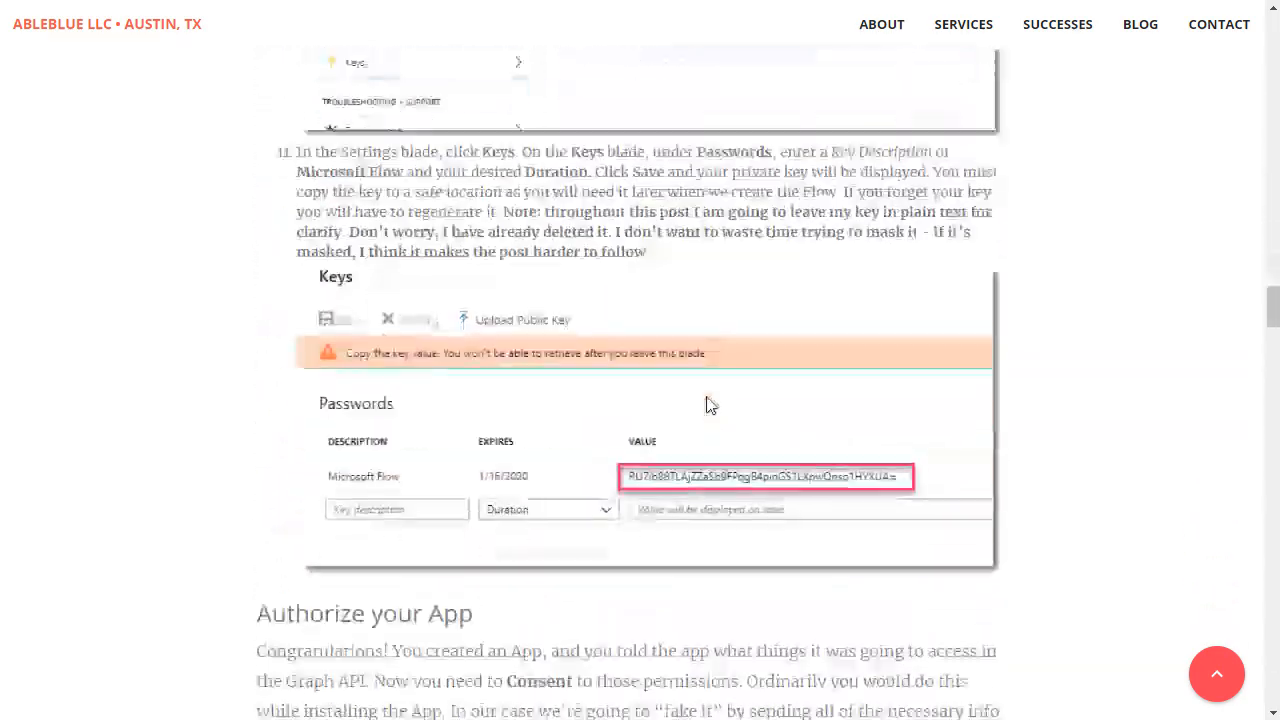
pyautogui.scroll(-2, 707, 404)
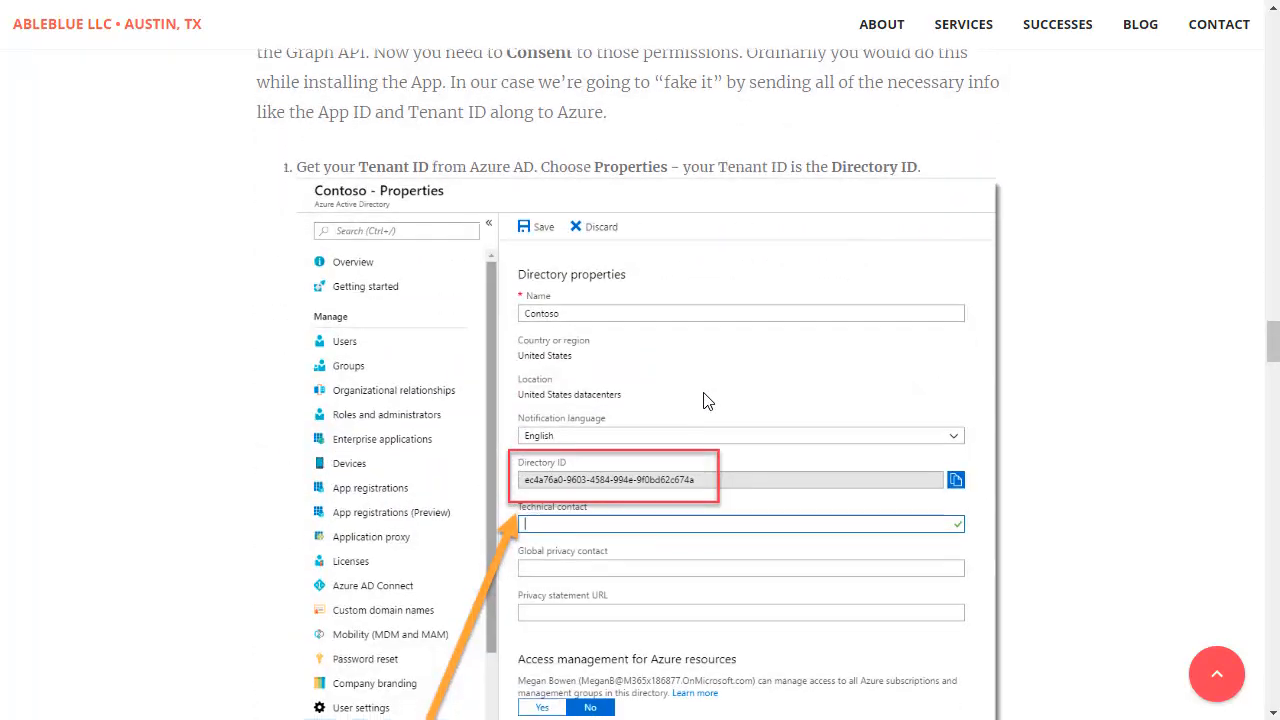
pyautogui.scroll(-4, 705, 405)
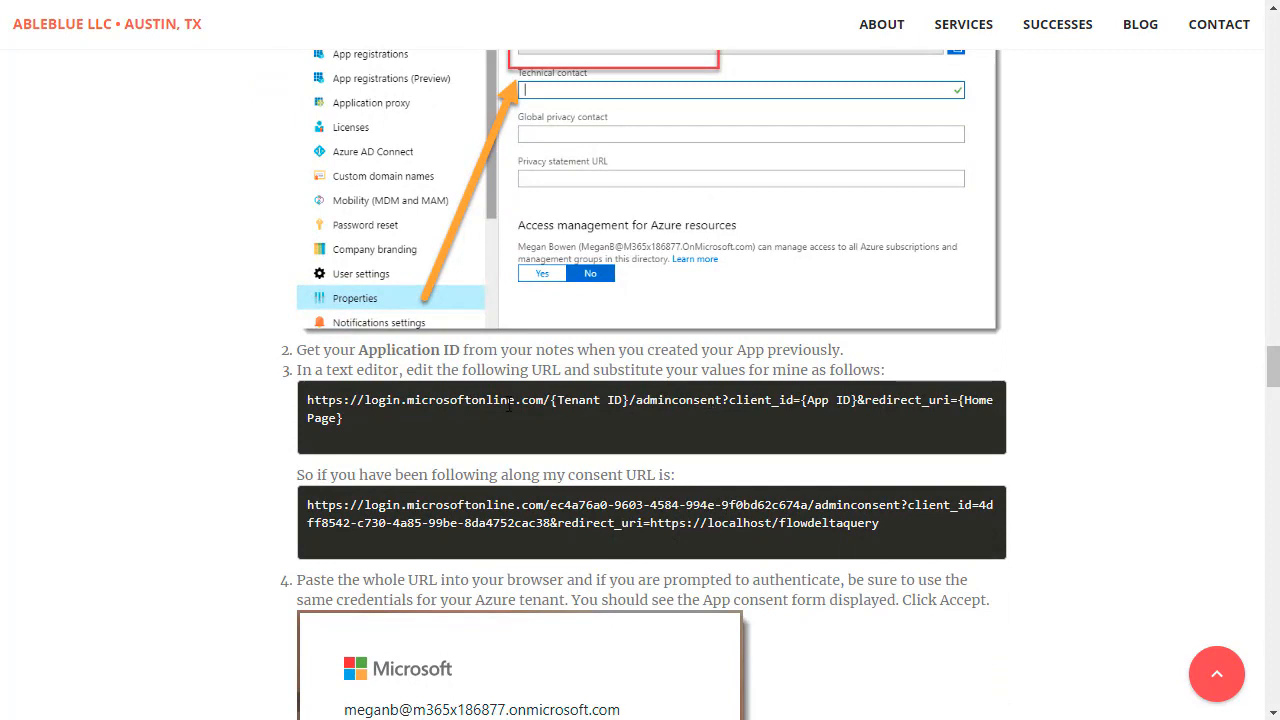
pyautogui.moveTo(342, 420); pyautogui.dragTo(310, 408)
pyautogui.hotkey('ctrl', 'c')
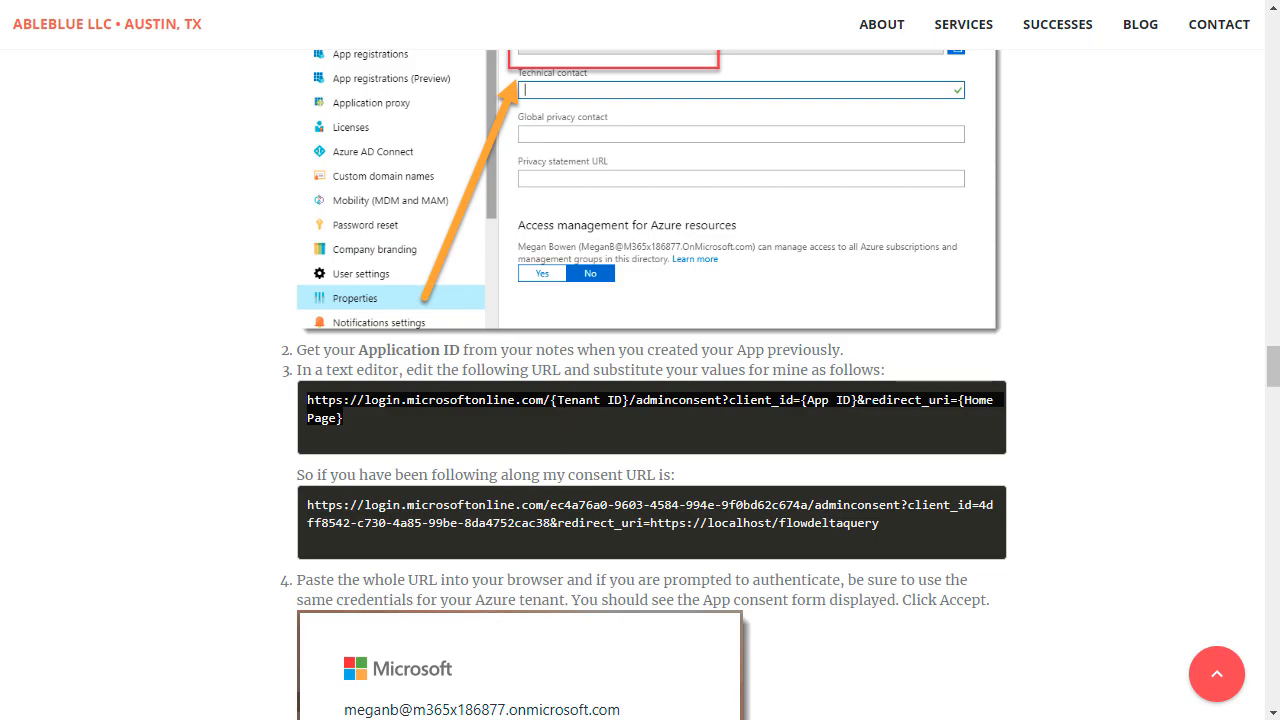
# Paste the admin consent URL template on line 6 of the note and select its {Tenant ID} placeholder.
pyautogui.hotkey('alt', 'Tab')
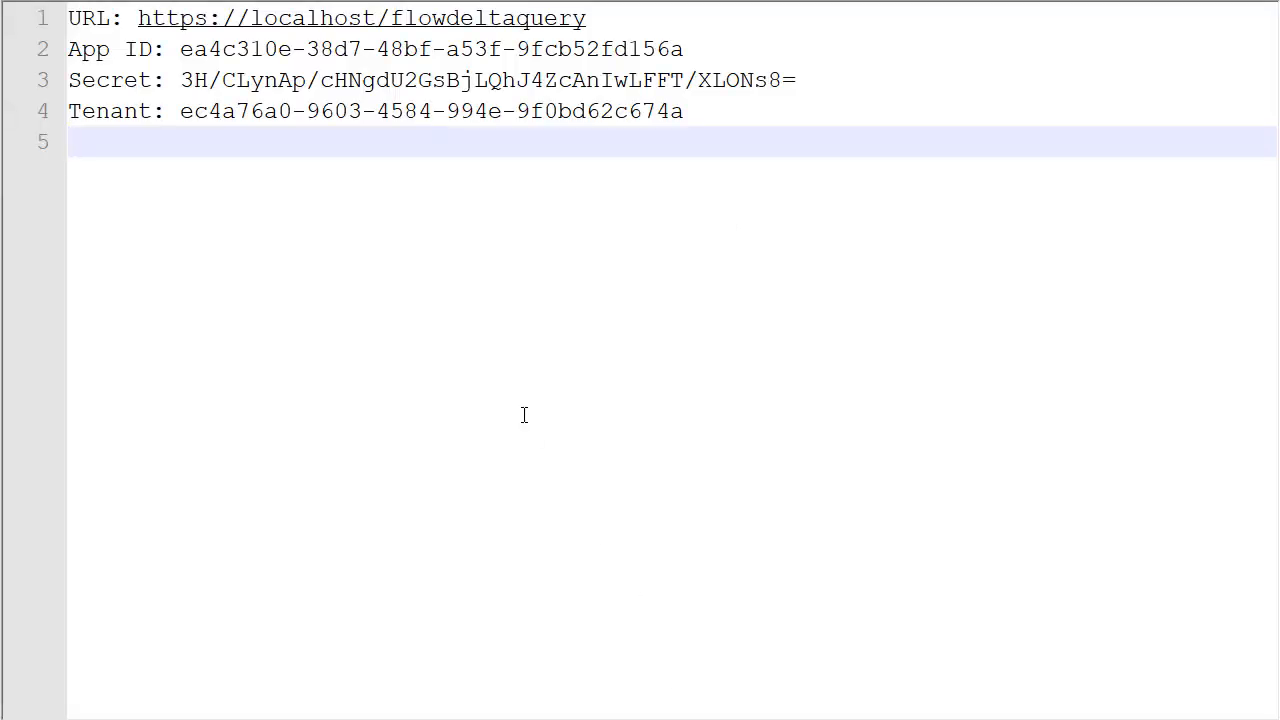
pyautogui.press('Return')
pyautogui.hotkey('ctrl', 'v')
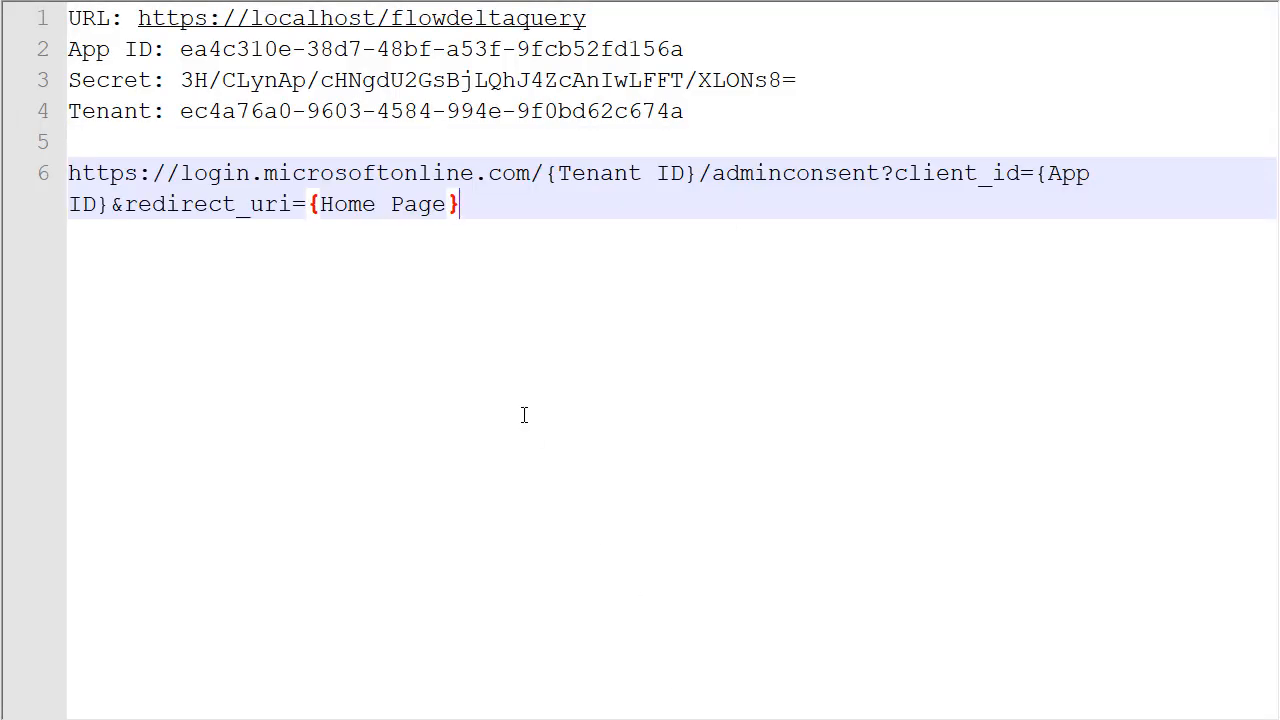
pyautogui.click(545, 178)
pyautogui.keyDown('shift'); pyautogui.click(694, 175); pyautogui.keyUp('shift')
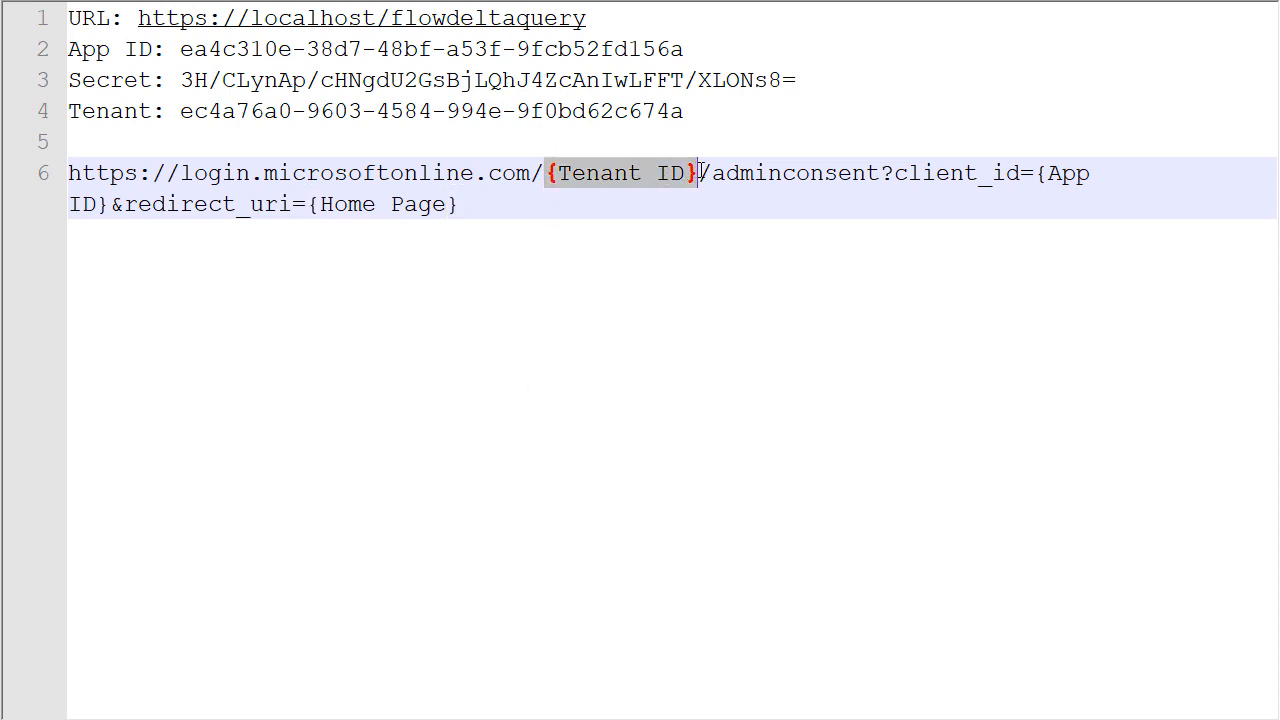
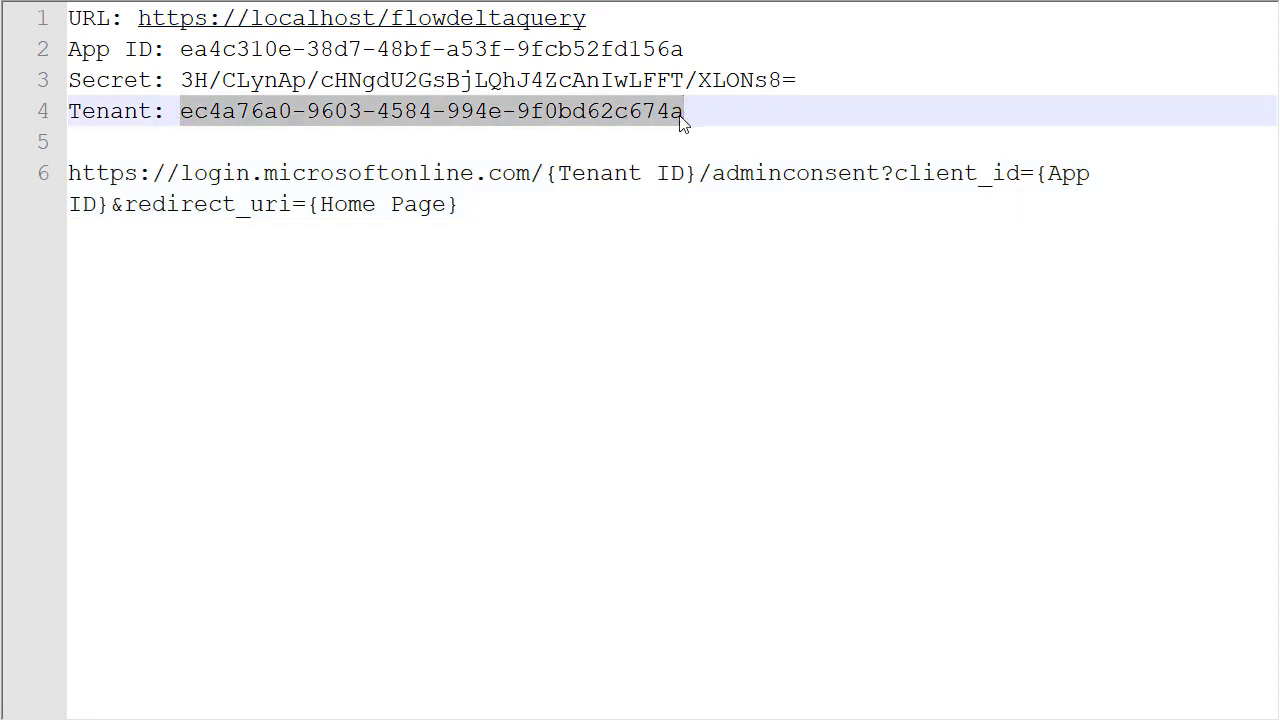
# Replace the {Tenant ID} placeholder in the line 6 consent URL with the tenant ID.
pyautogui.click(544, 175)
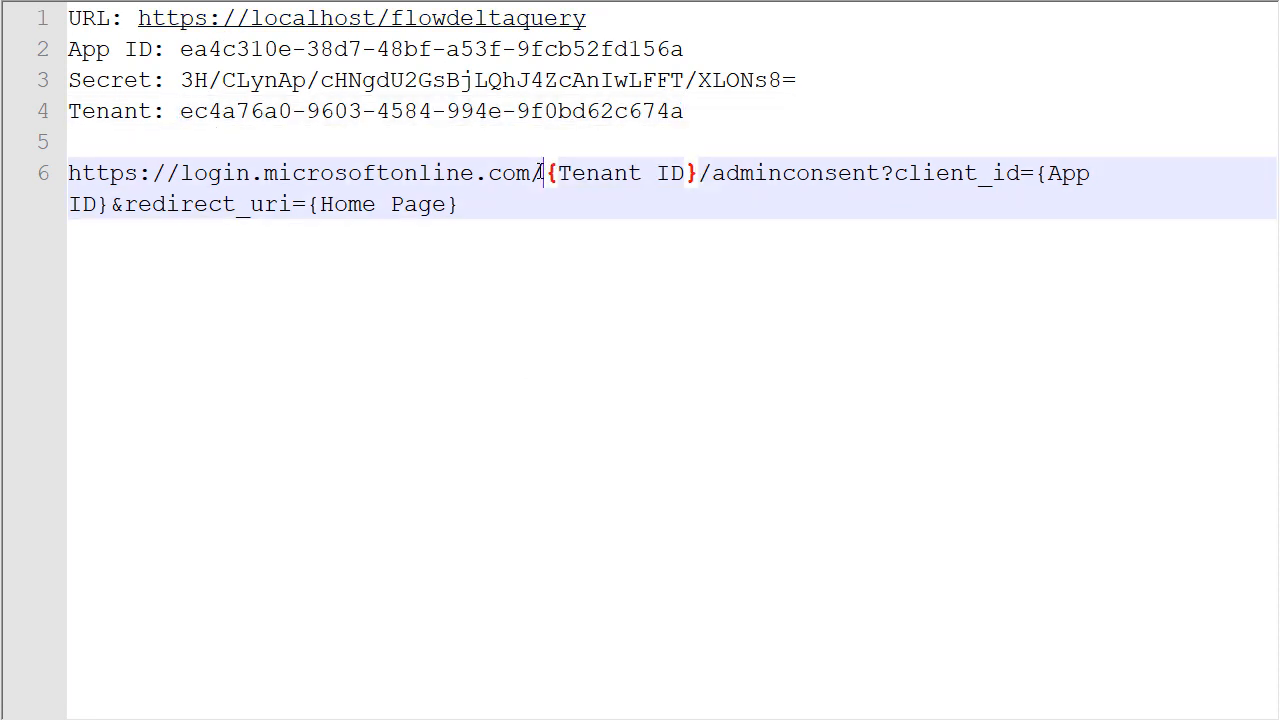
pyautogui.keyDown('shift'); pyautogui.click(697, 175); pyautogui.keyUp('shift')
pyautogui.hotkey('ctrl', 'v')
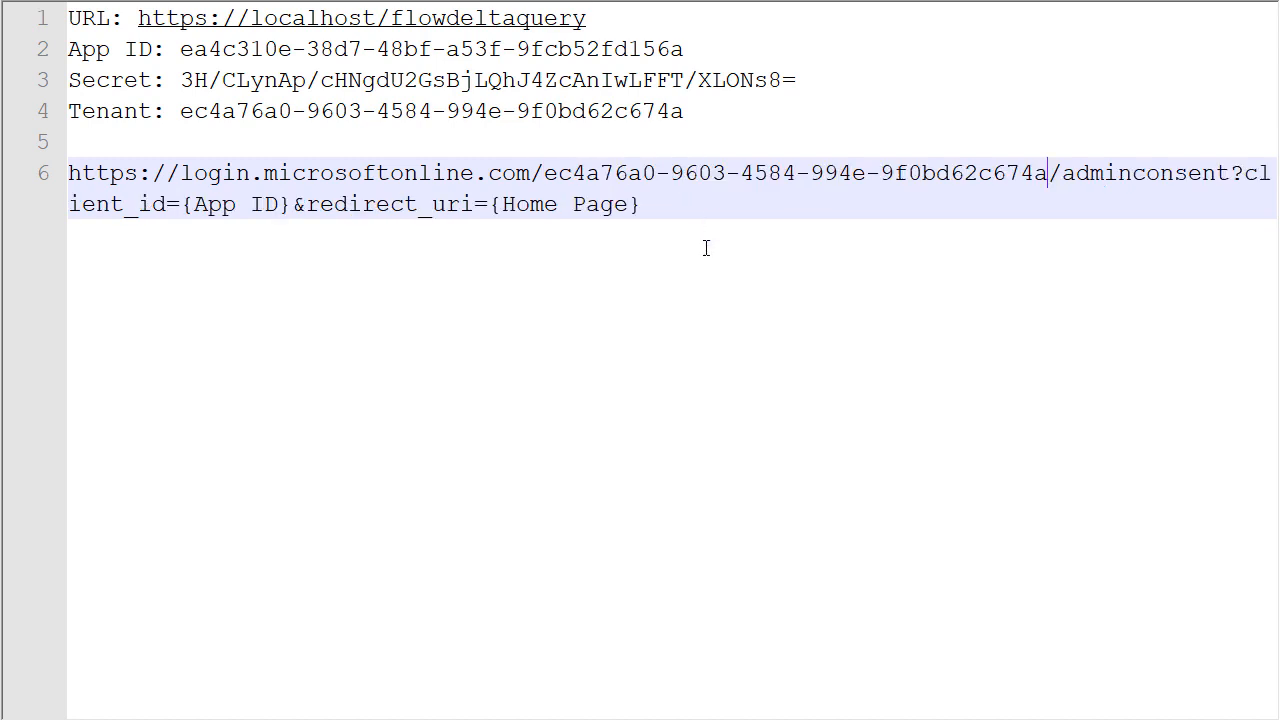
# Replace the {App ID} placeholder with the app ID copied from line 2.
pyautogui.click(184, 206)
pyautogui.keyDown('shift'); pyautogui.click(292, 206); pyautogui.keyUp('shift')
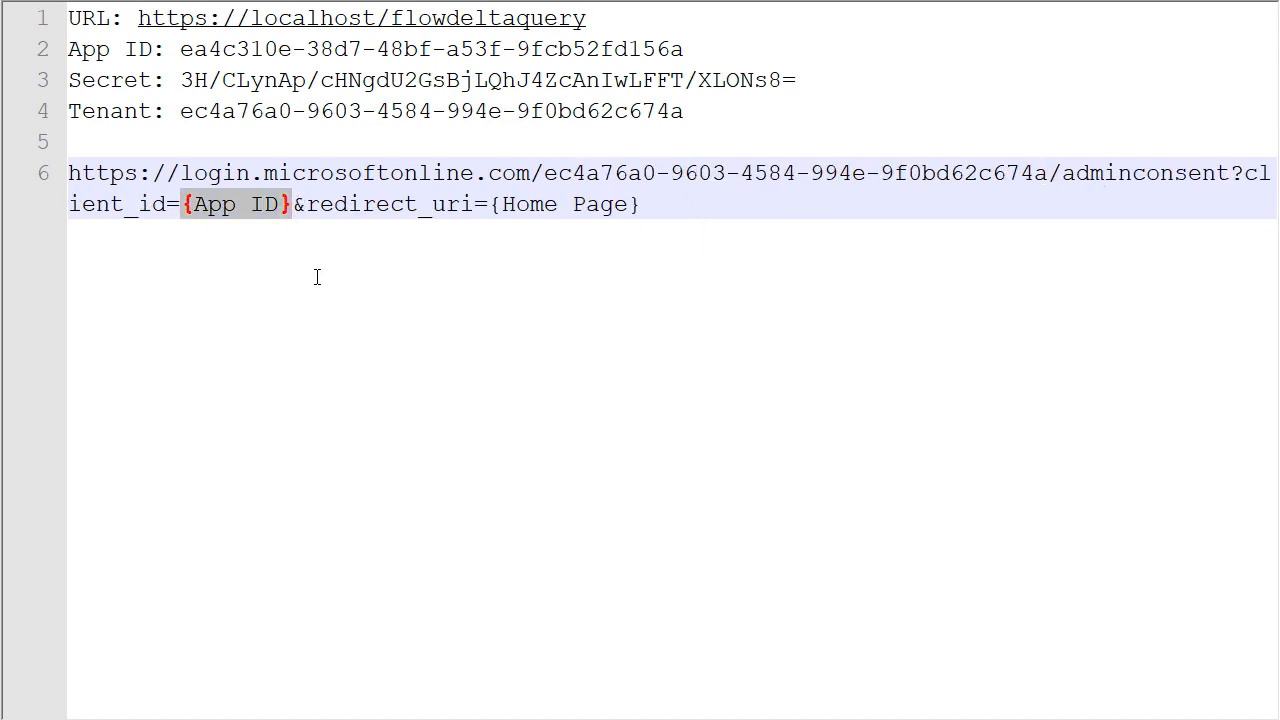
pyautogui.click(182, 49)
pyautogui.keyDown('shift'); pyautogui.click(703, 52); pyautogui.keyUp('shift')
pyautogui.hotkey('ctrl', 'c')
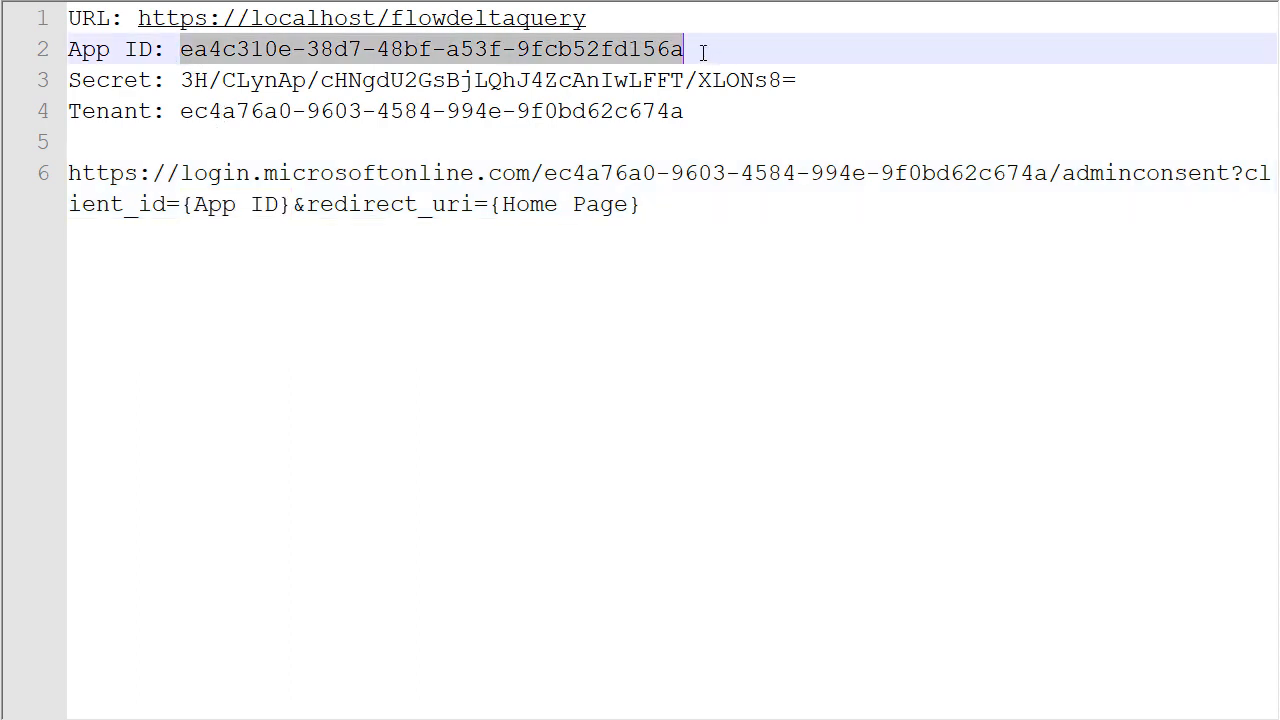
pyautogui.click(182, 205)
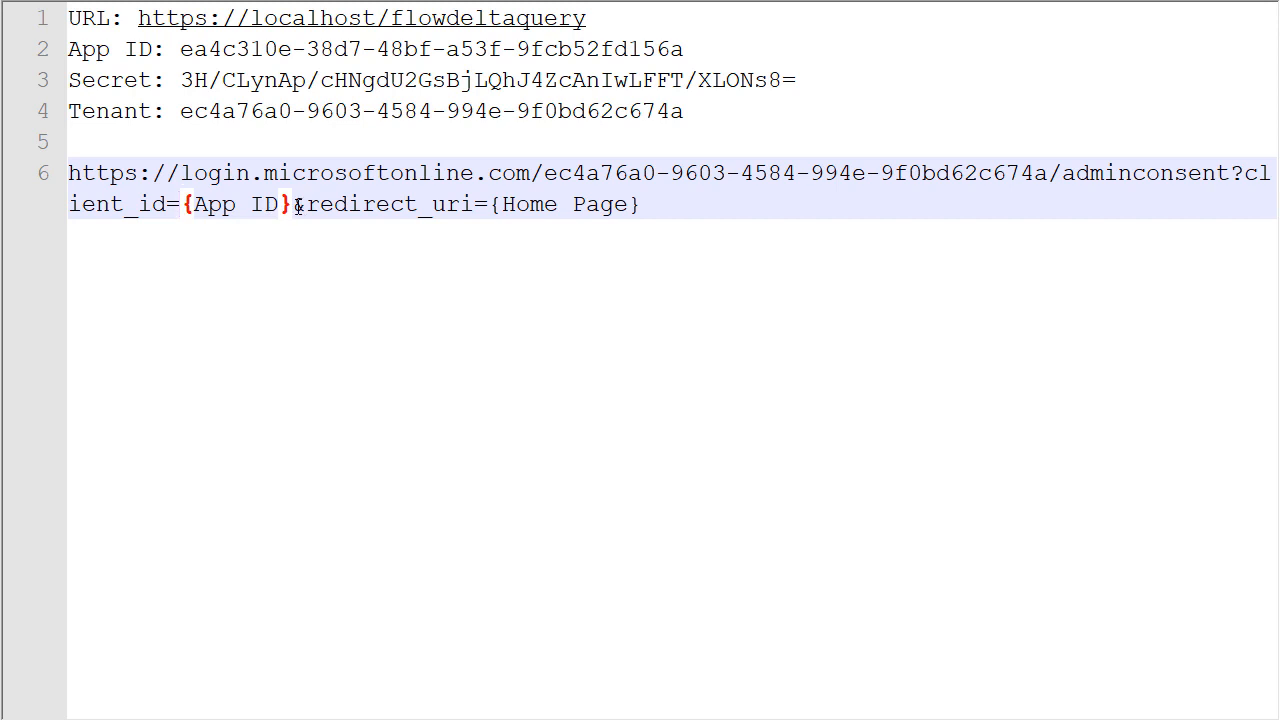
pyautogui.keyDown('shift'); pyautogui.click(293, 205); pyautogui.keyUp('shift')
pyautogui.hotkey('ctrl', 'v')
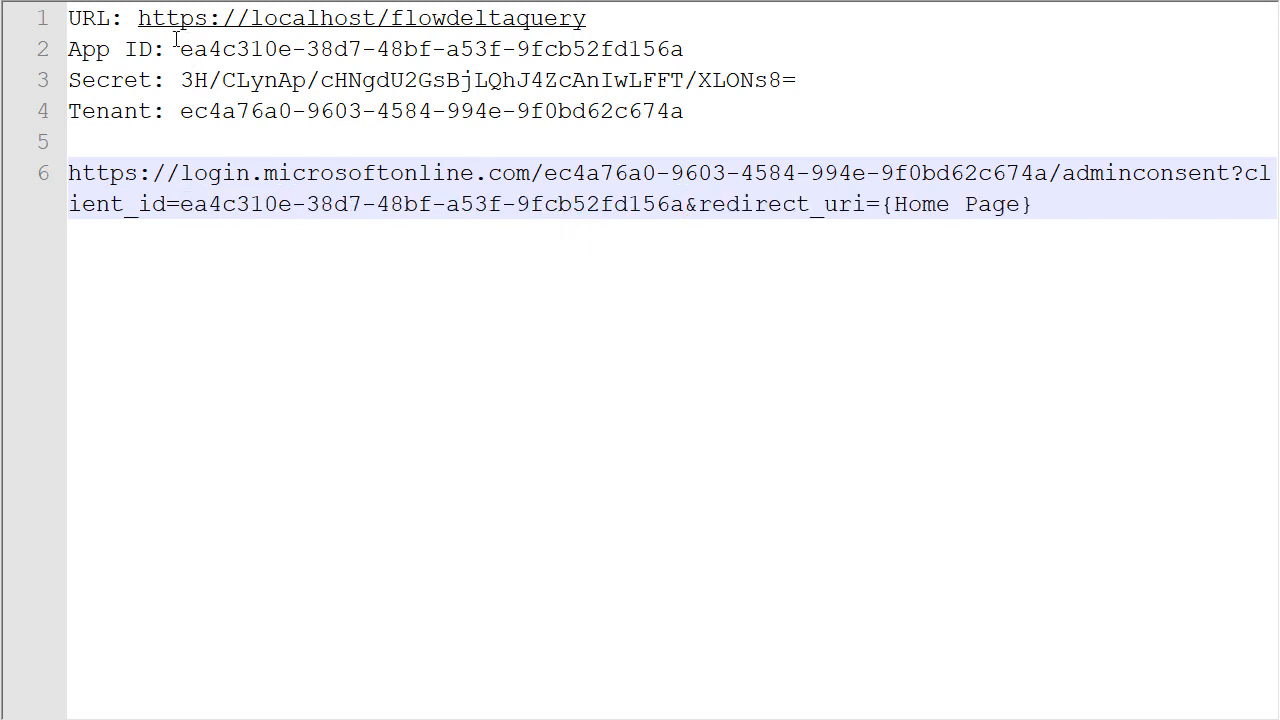
pyautogui.click(138, 20)
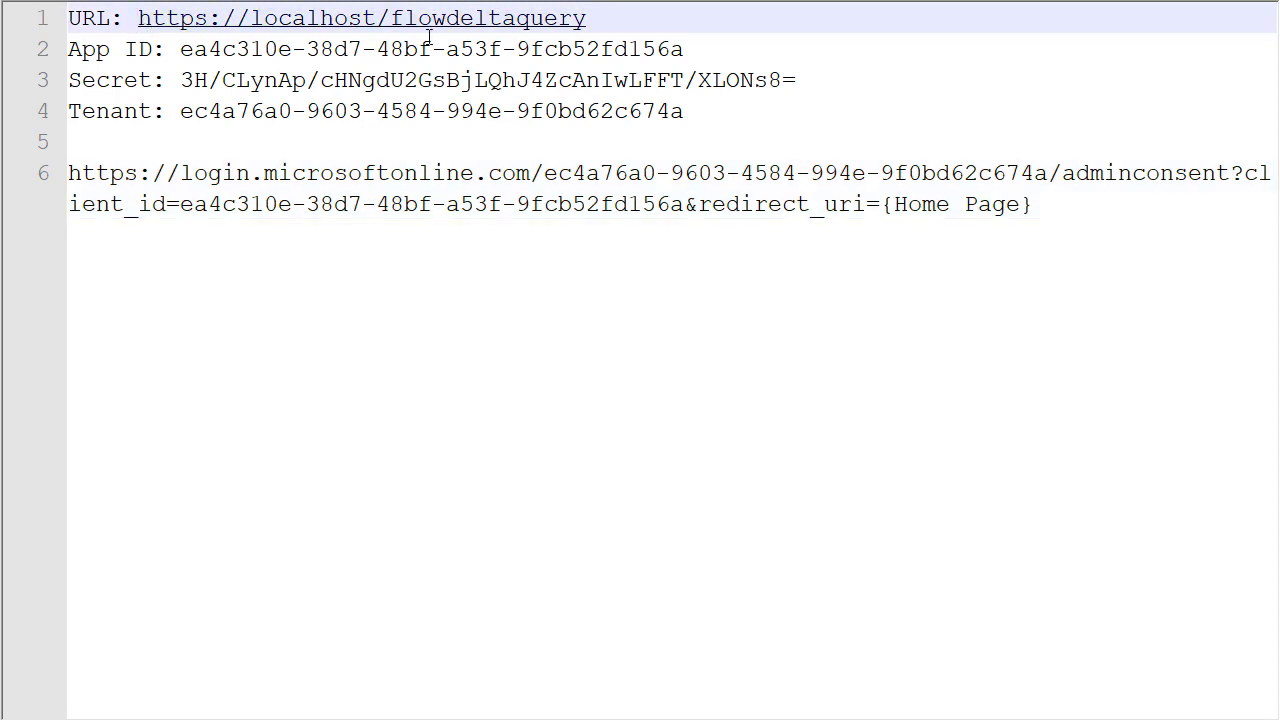
pyautogui.keyDown('shift'); pyautogui.click(585, 20); pyautogui.keyUp('shift')
pyautogui.hotkey('ctrl', 'c')
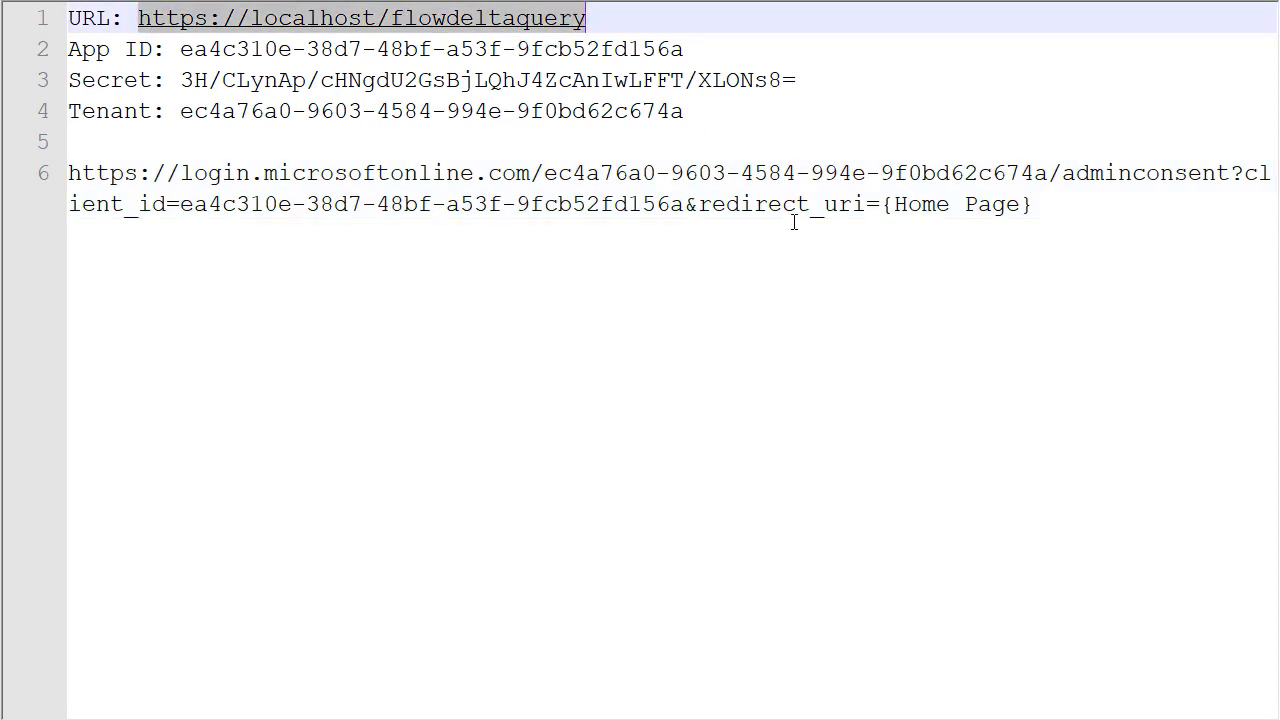
pyautogui.click(881, 204)
pyautogui.keyDown('shift'); pyautogui.click(1033, 205); pyautogui.keyUp('shift')
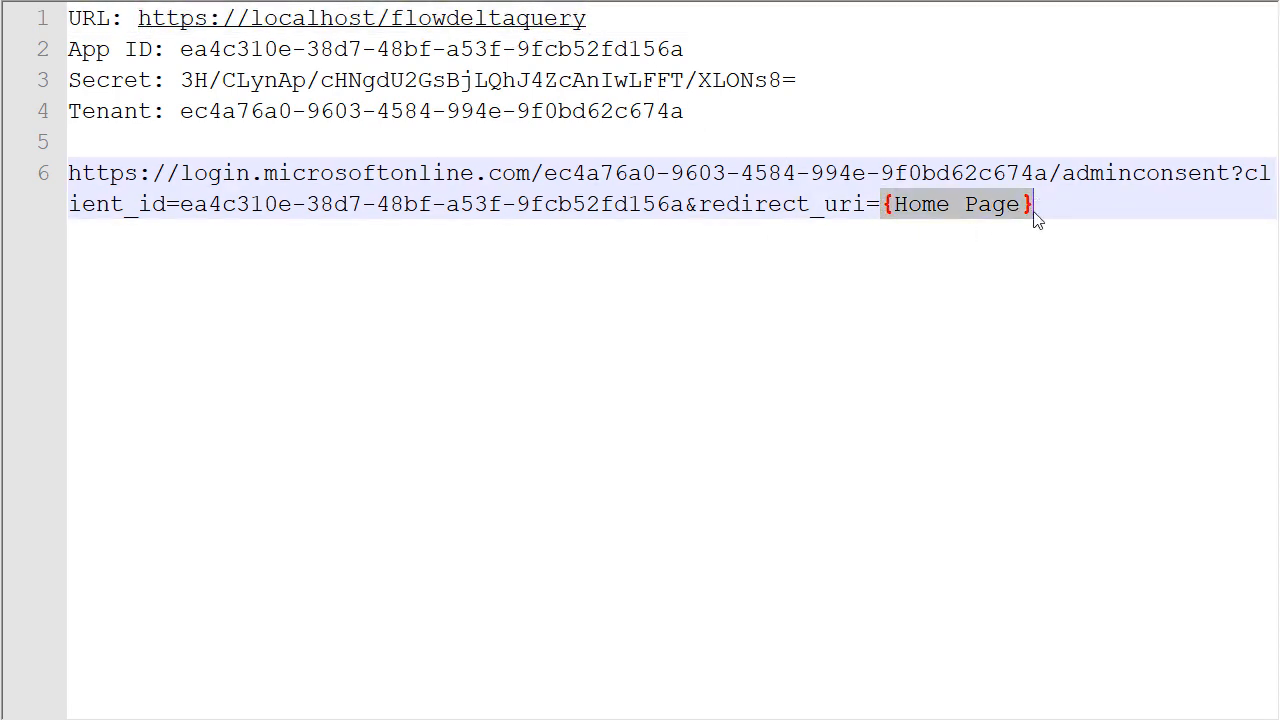
pyautogui.hotkey('ctrl', 'v')
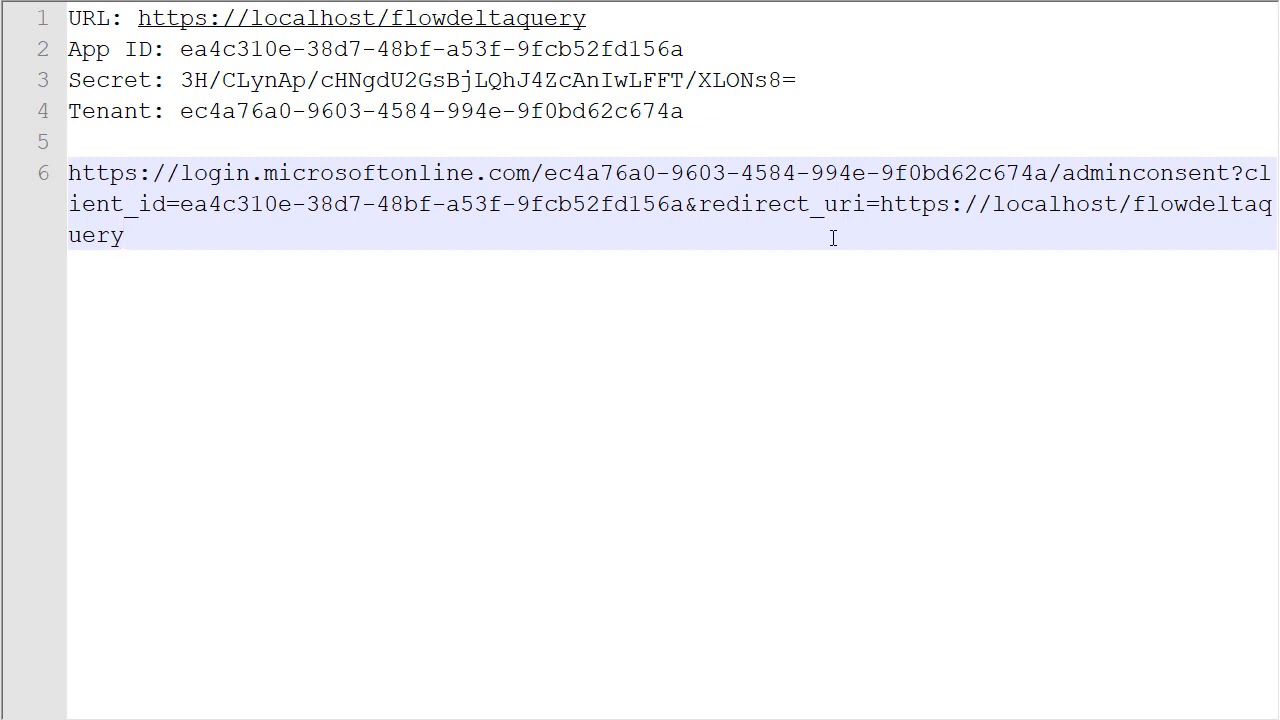
pyautogui.hotkey('shift', 'Up')
pyautogui.hotkey('shift', 'Up')
pyautogui.hotkey('shift', 'Home')
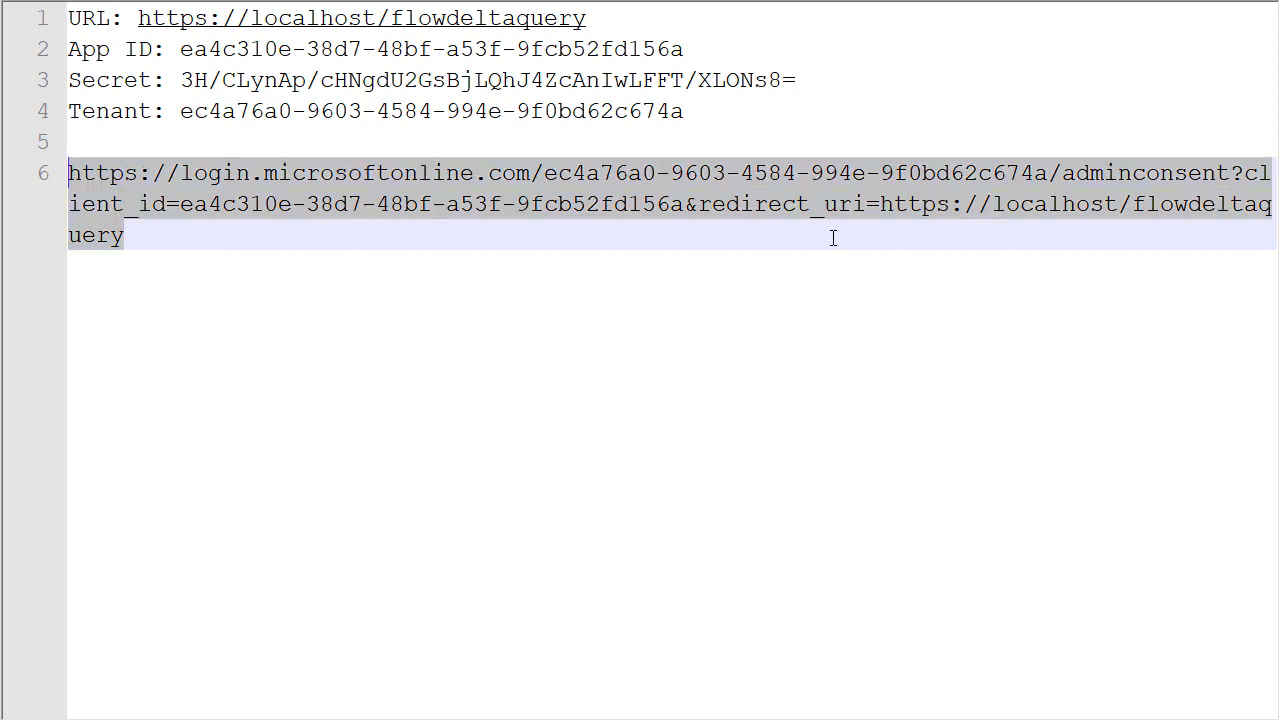
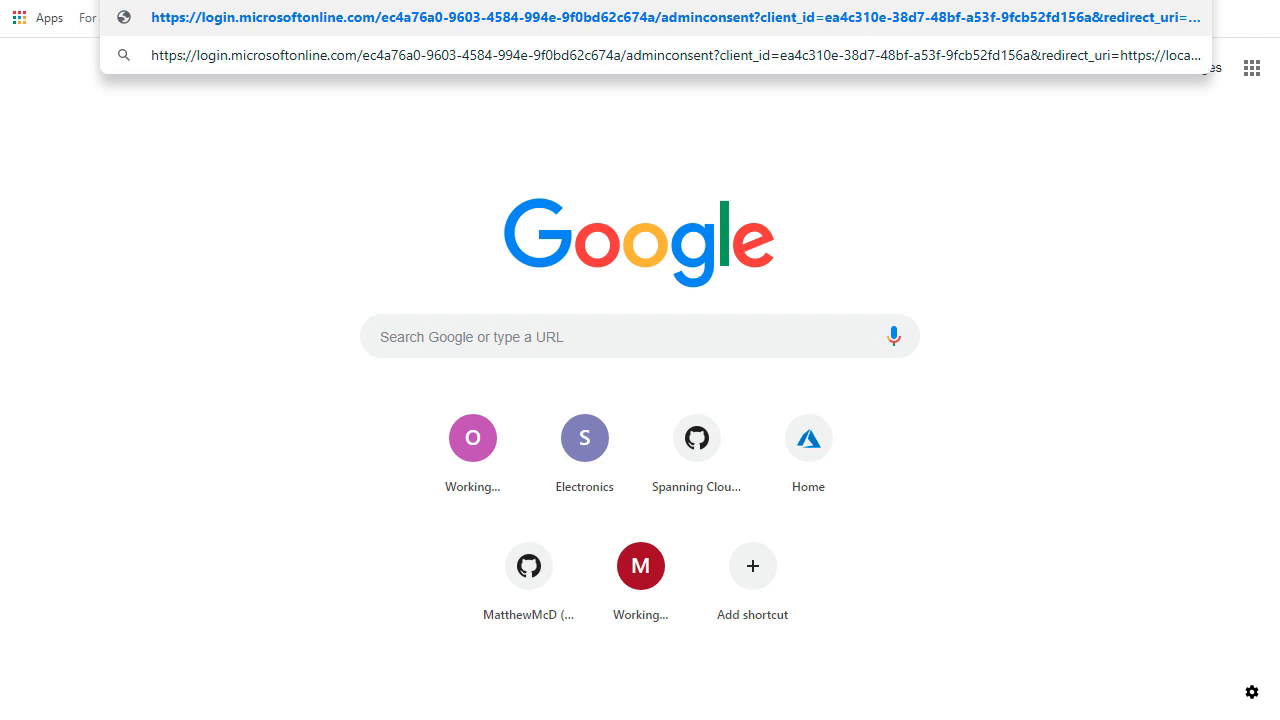
# Load the pasted adminconsent URL with the tenant and app IDs in the new Chrome tab.
pyautogui.press('Return')
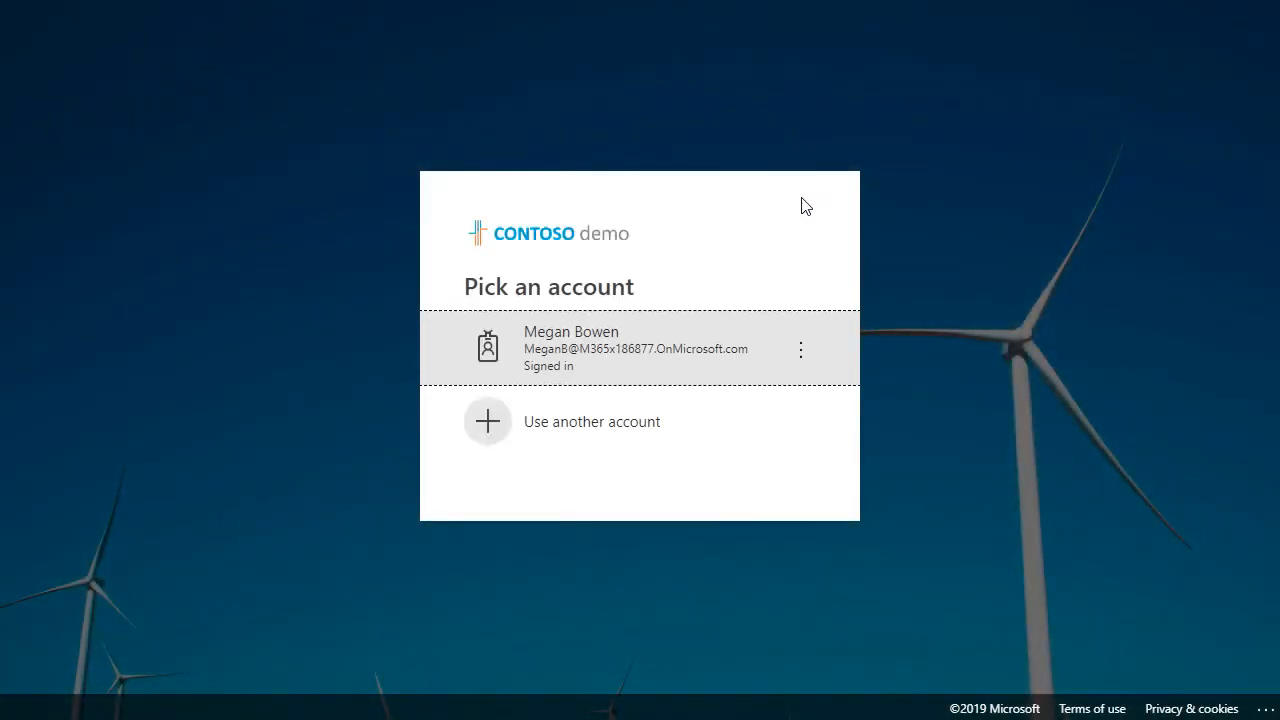
# Choose the signed-in admin account and accept the requested permissions for the organization.
pyautogui.click(676, 367)
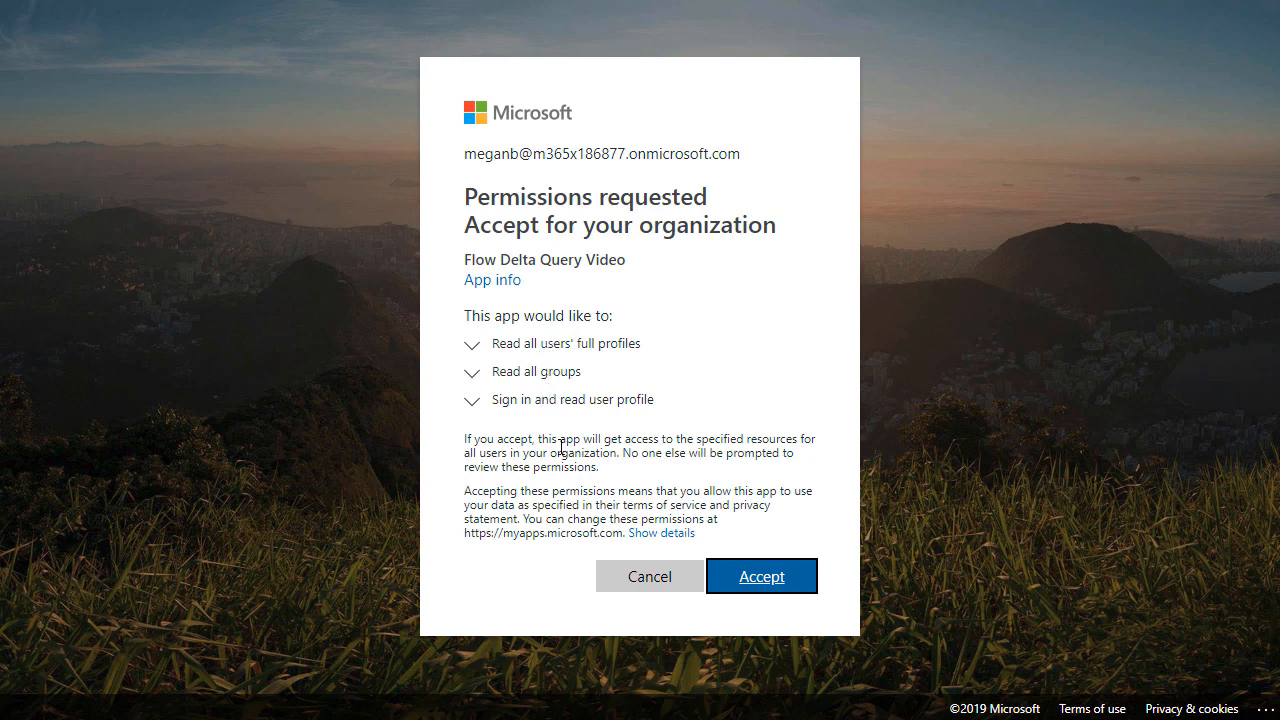
pyautogui.click(762, 578)
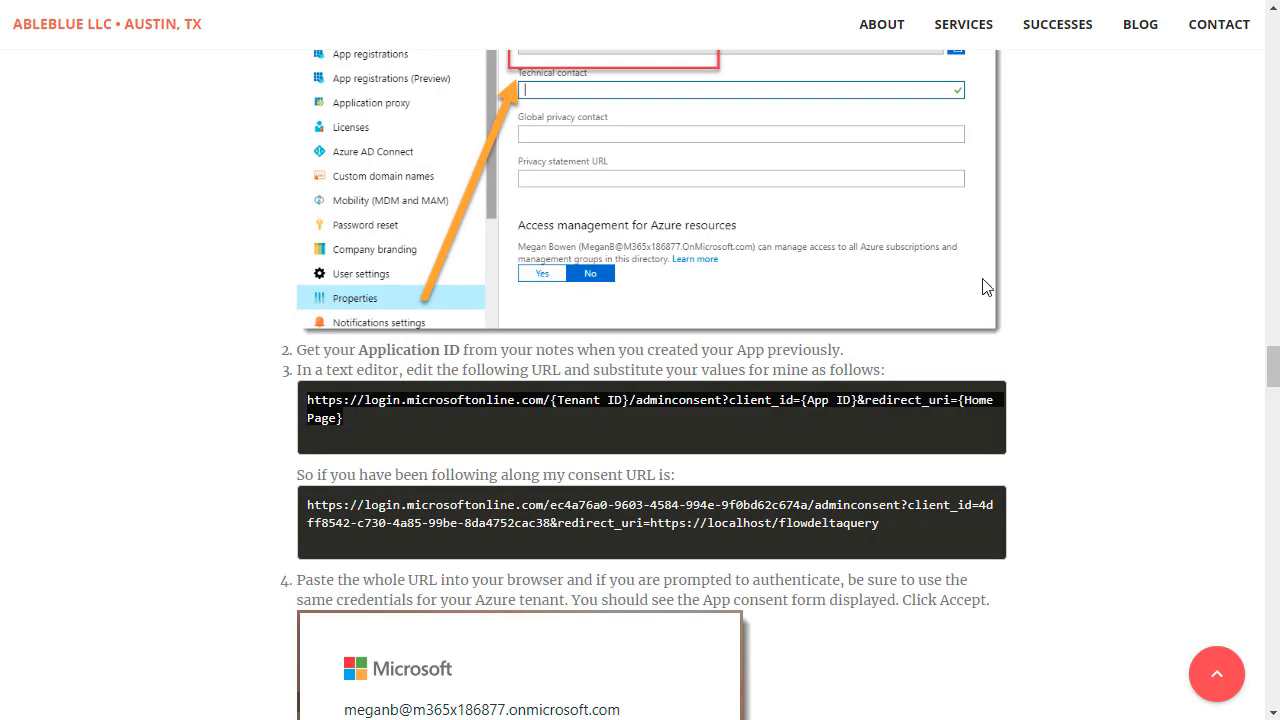
# Scroll the AbleBlue article down to the 'Checking your work in Azure' section.
pyautogui.scroll(-10, 934, 425)
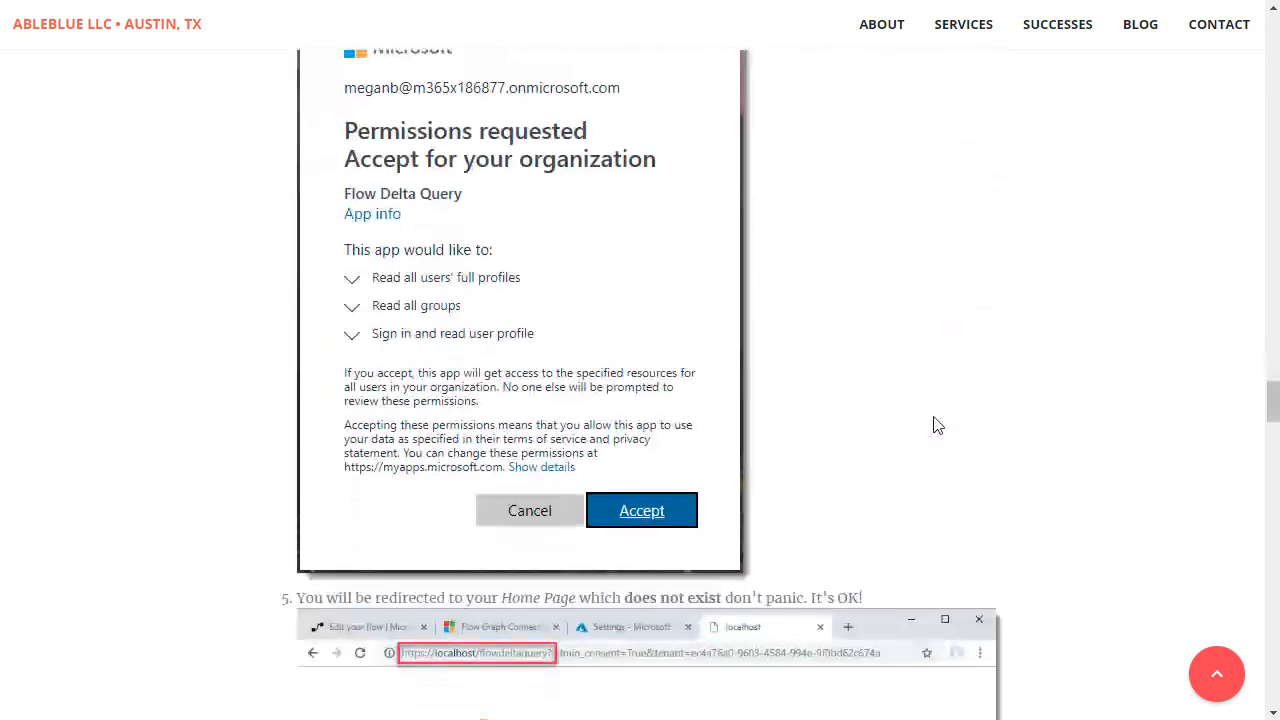
pyautogui.scroll(-6, 934, 425)
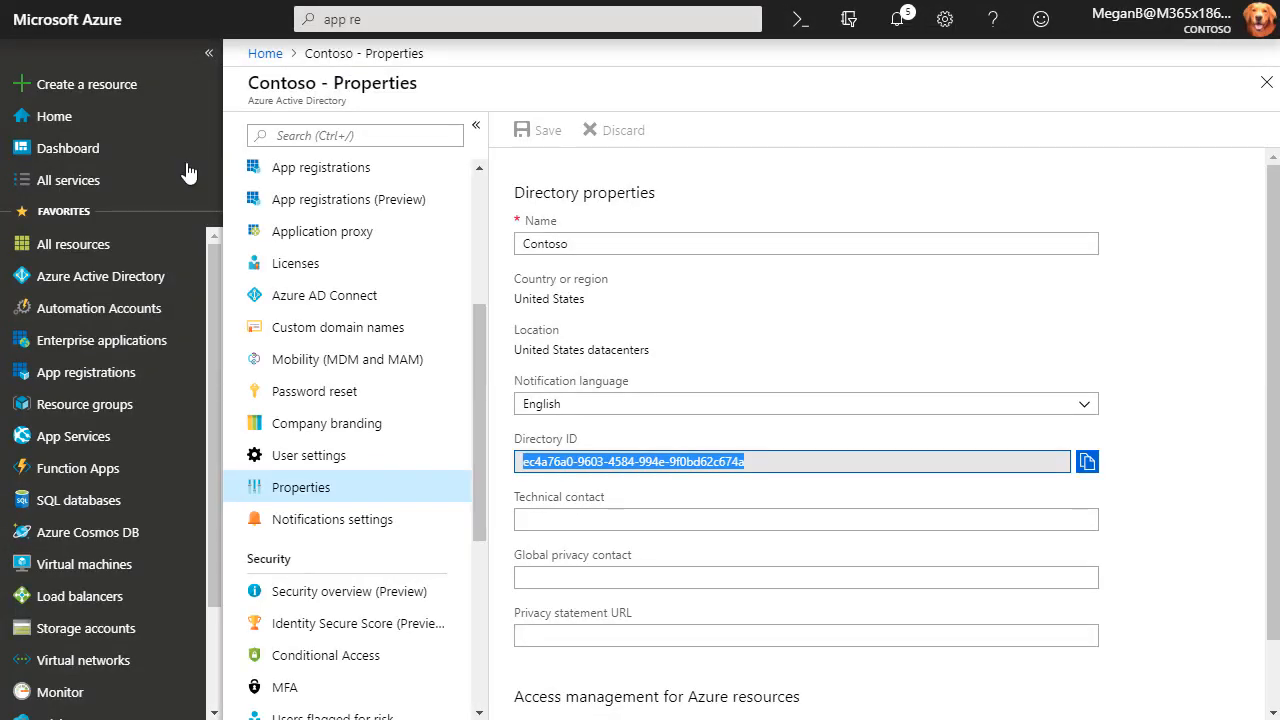
# Go to Enterprise applications and select Flow Delta Query Video from All applications.
pyautogui.click(77, 350)
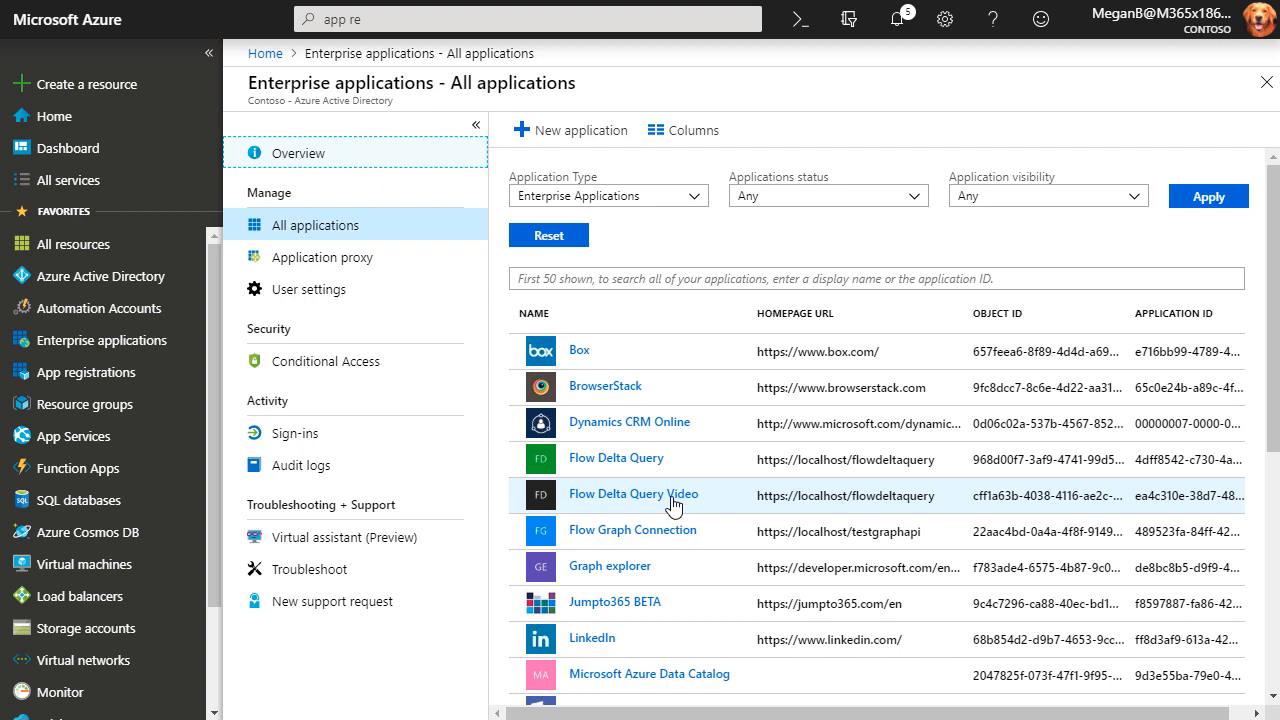
pyautogui.click(673, 497)
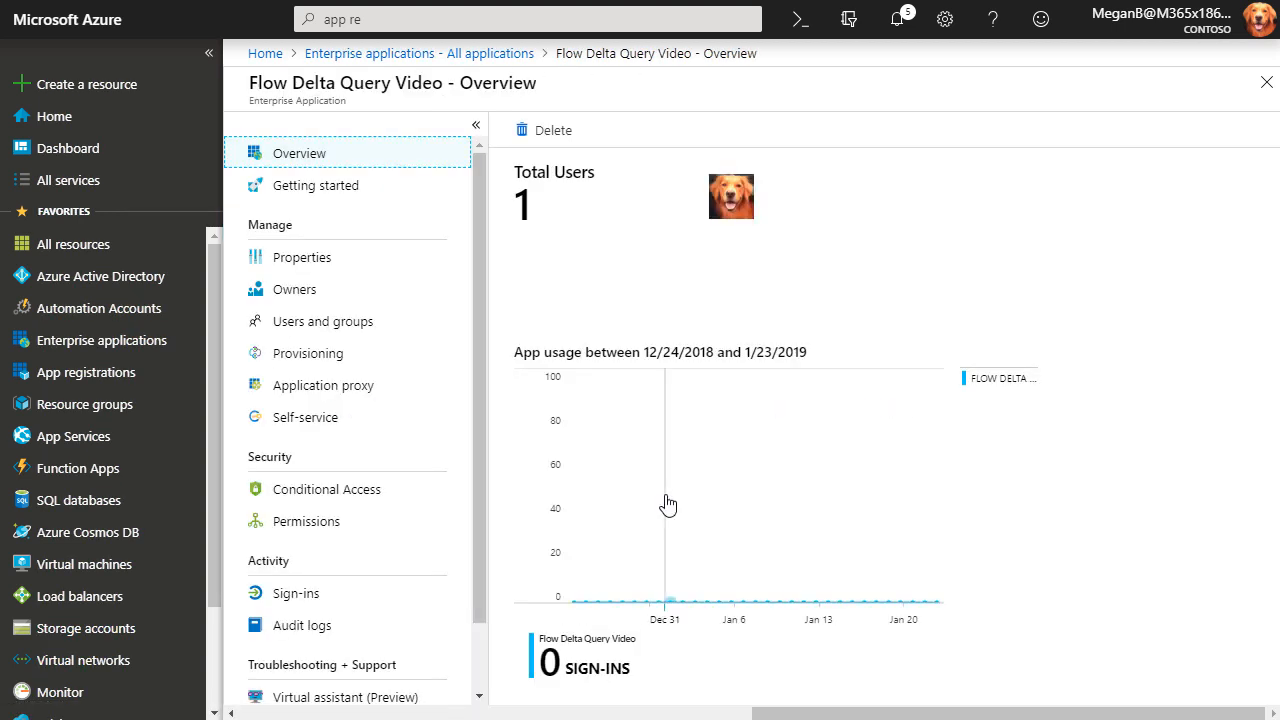
# Go from the app's Properties to Permissions and scroll the admin-consented Microsoft Graph permissions.
pyautogui.click(307, 268)
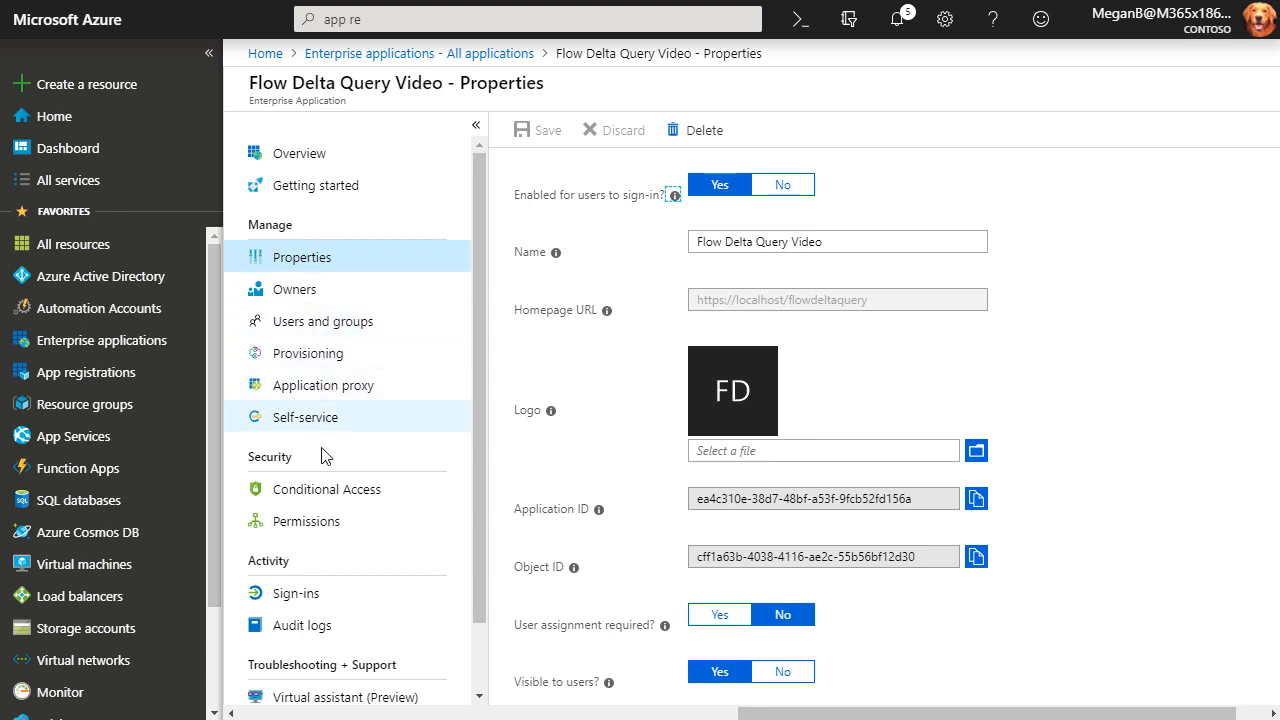
pyautogui.click(312, 529)
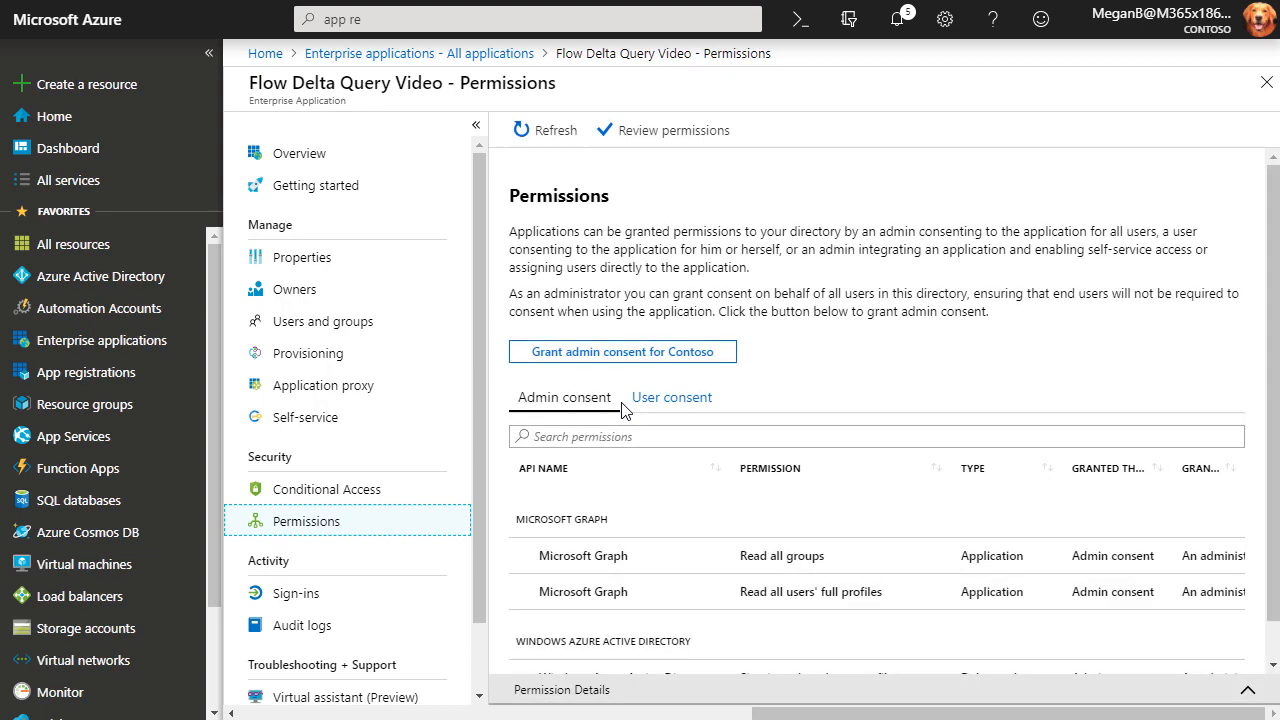
pyautogui.scroll(-2, 770, 515)
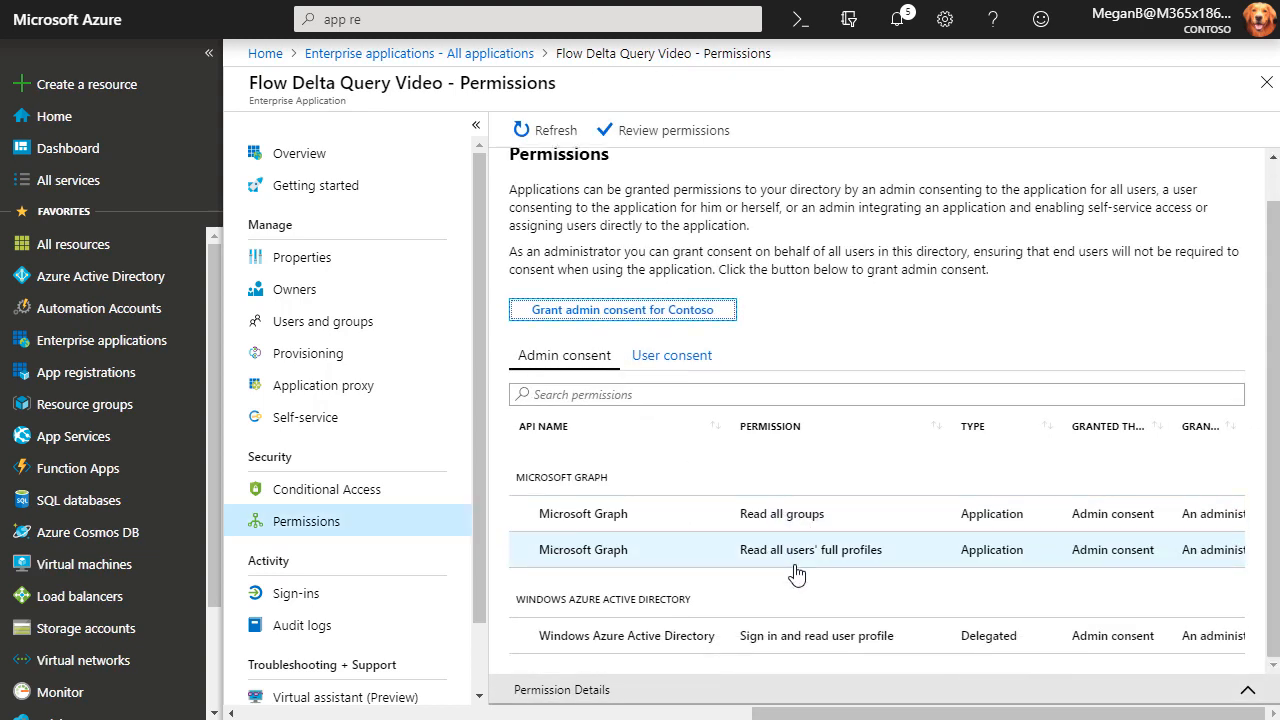